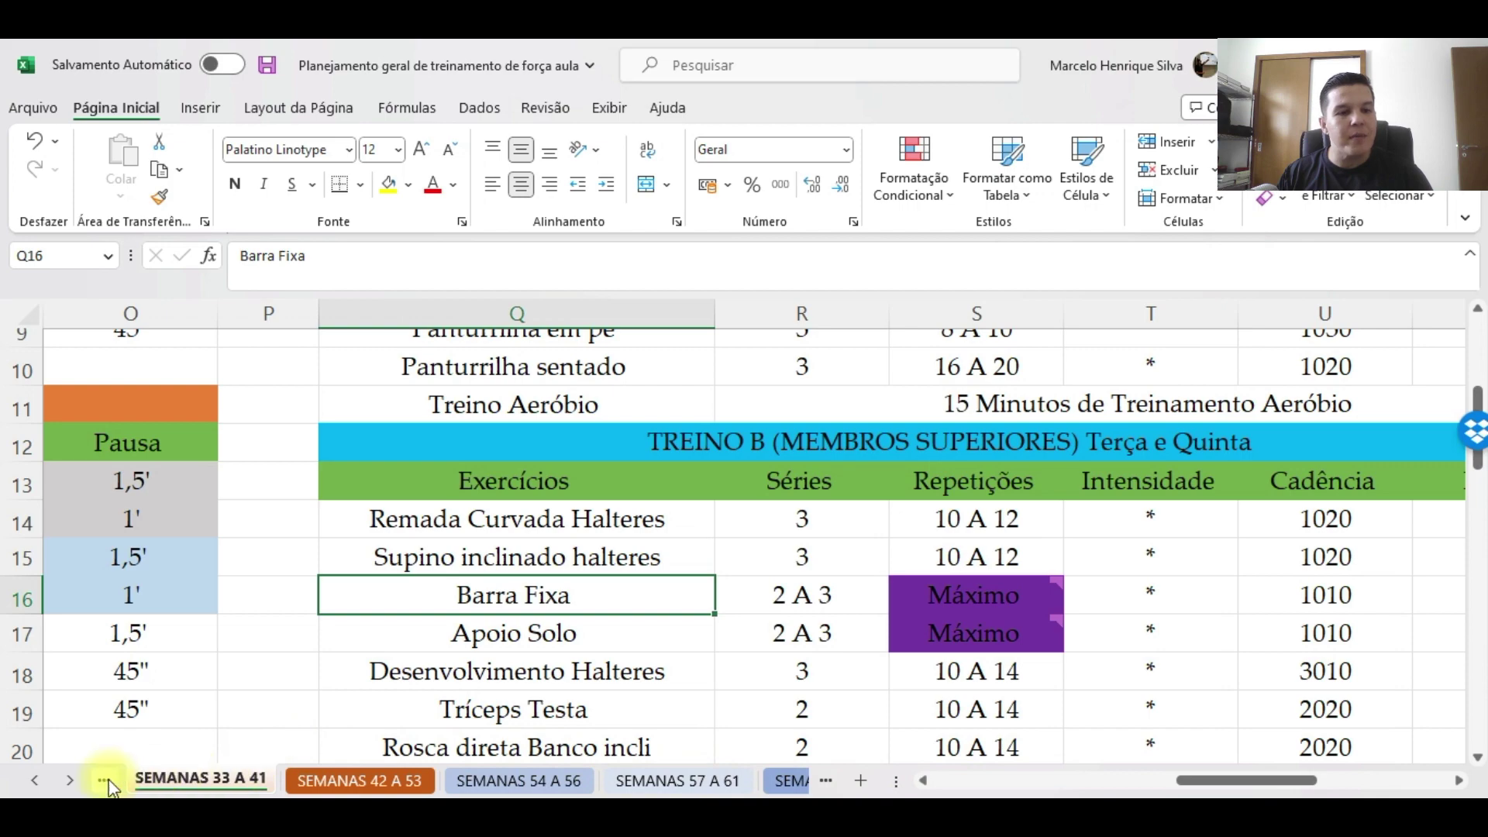
Look up Remada Curvada Halteres and Supino inclinado halteres under TREINO B for weeks 37 to 41 in the planning workbook
{"action": "left_click", "coordinate": [327, 787]}
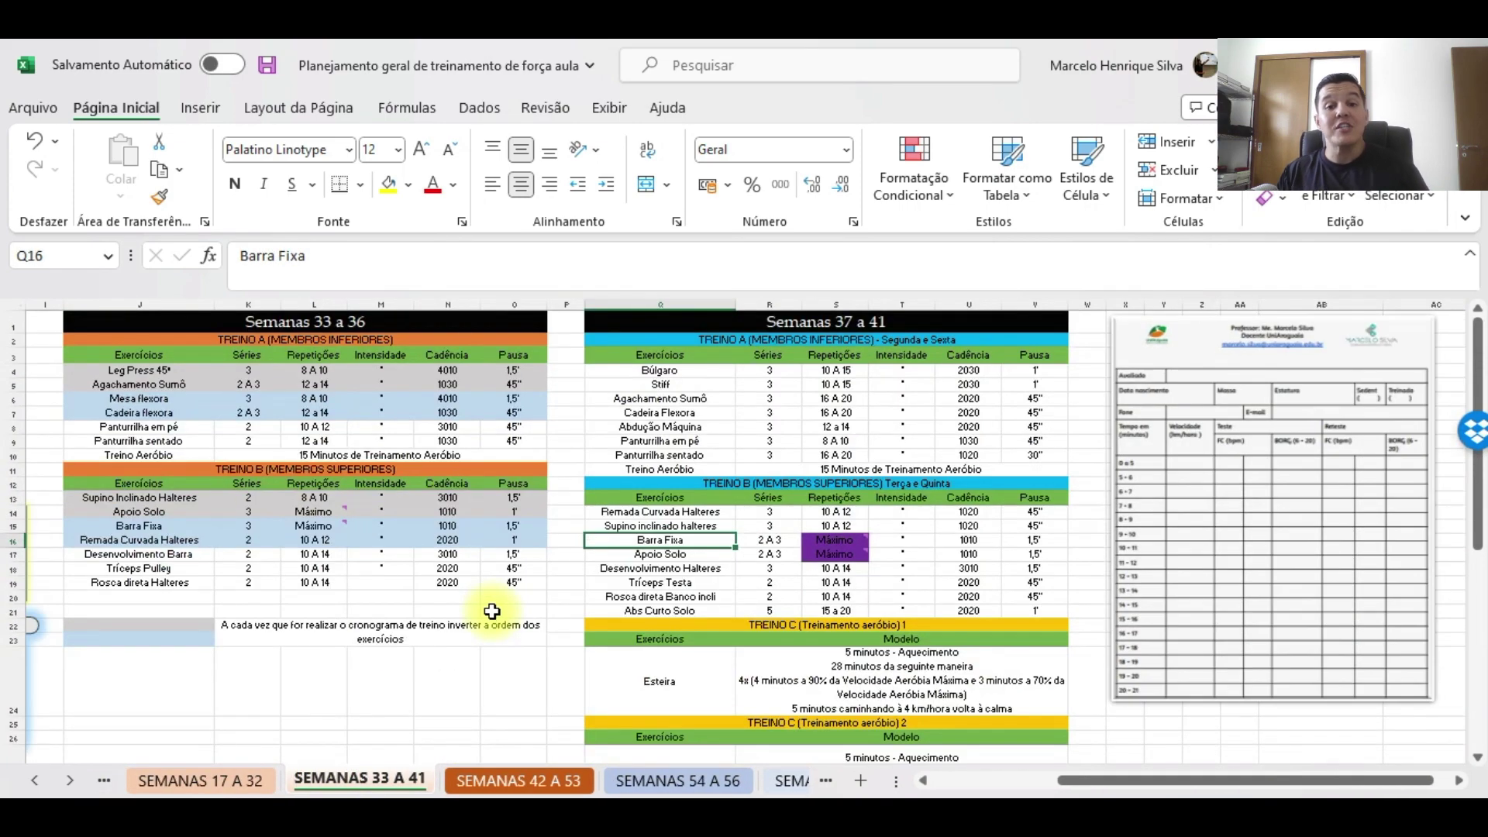
{"action": "scroll", "coordinate": [492, 612], "scroll_direction": "up", "scroll_amount": 5}
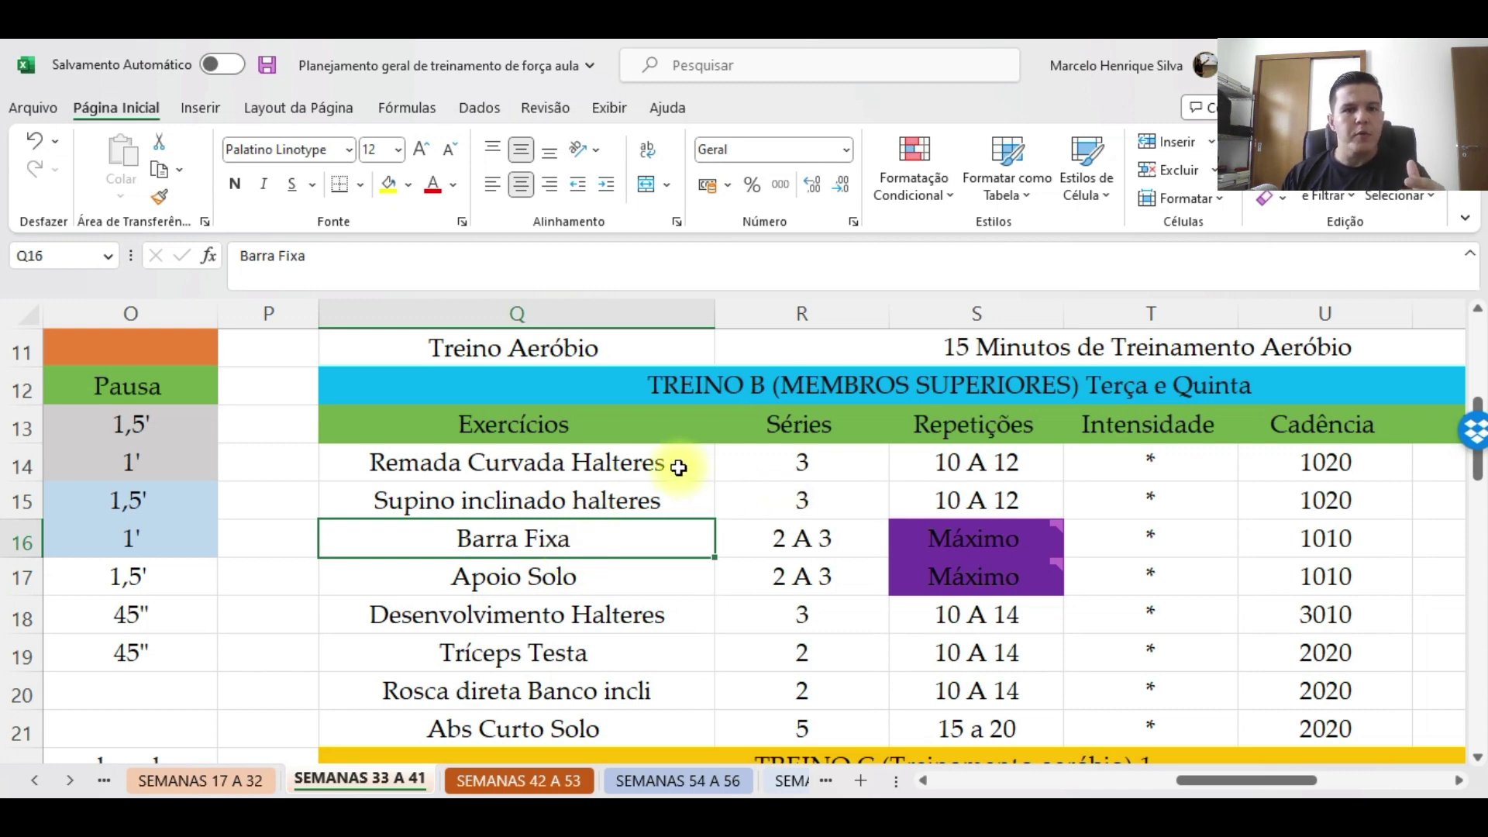
{"action": "left_click", "coordinate": [642, 465]}
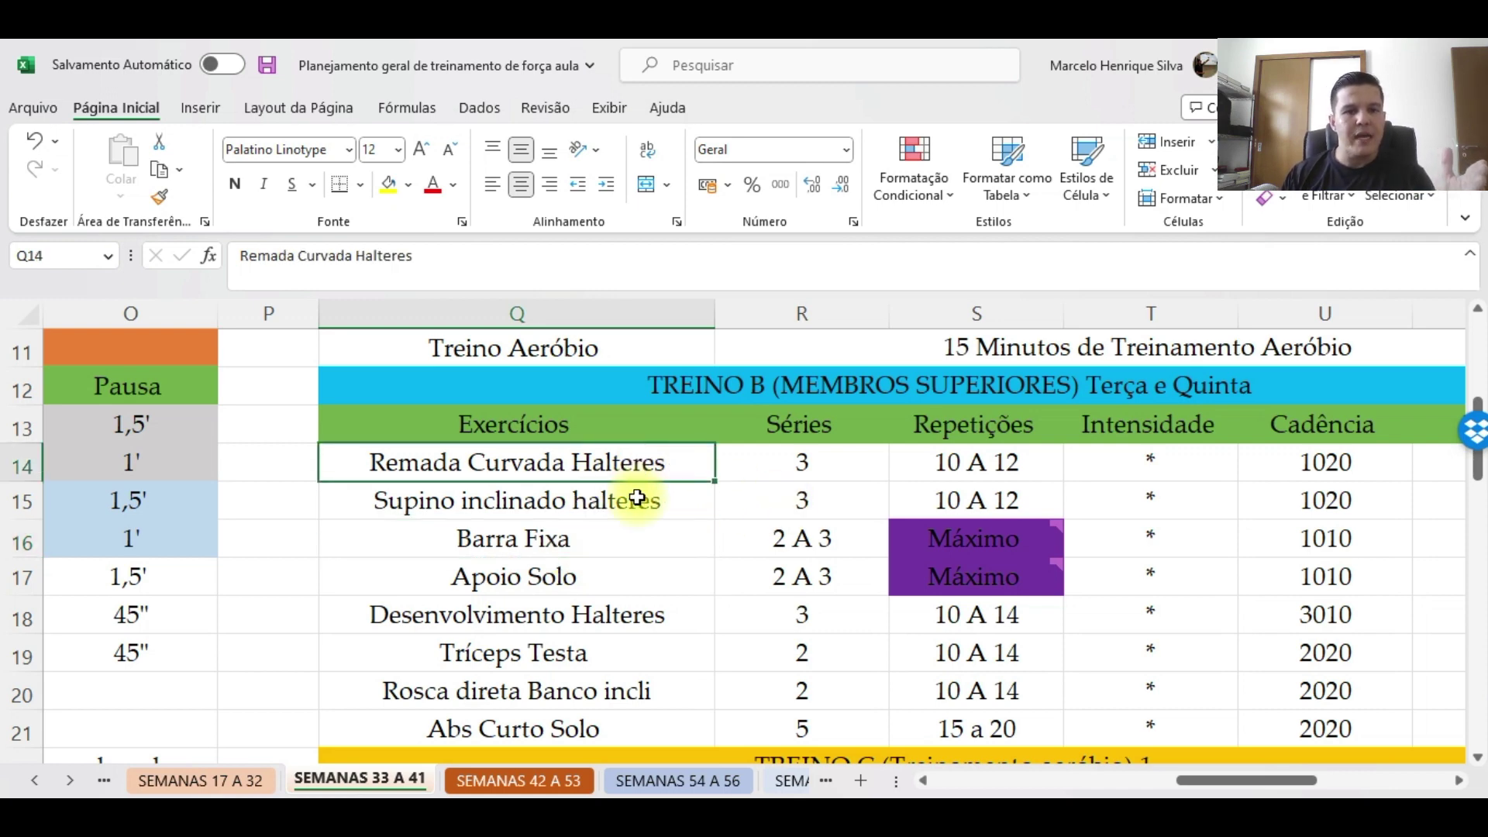
{"action": "left_click", "coordinate": [637, 499]}
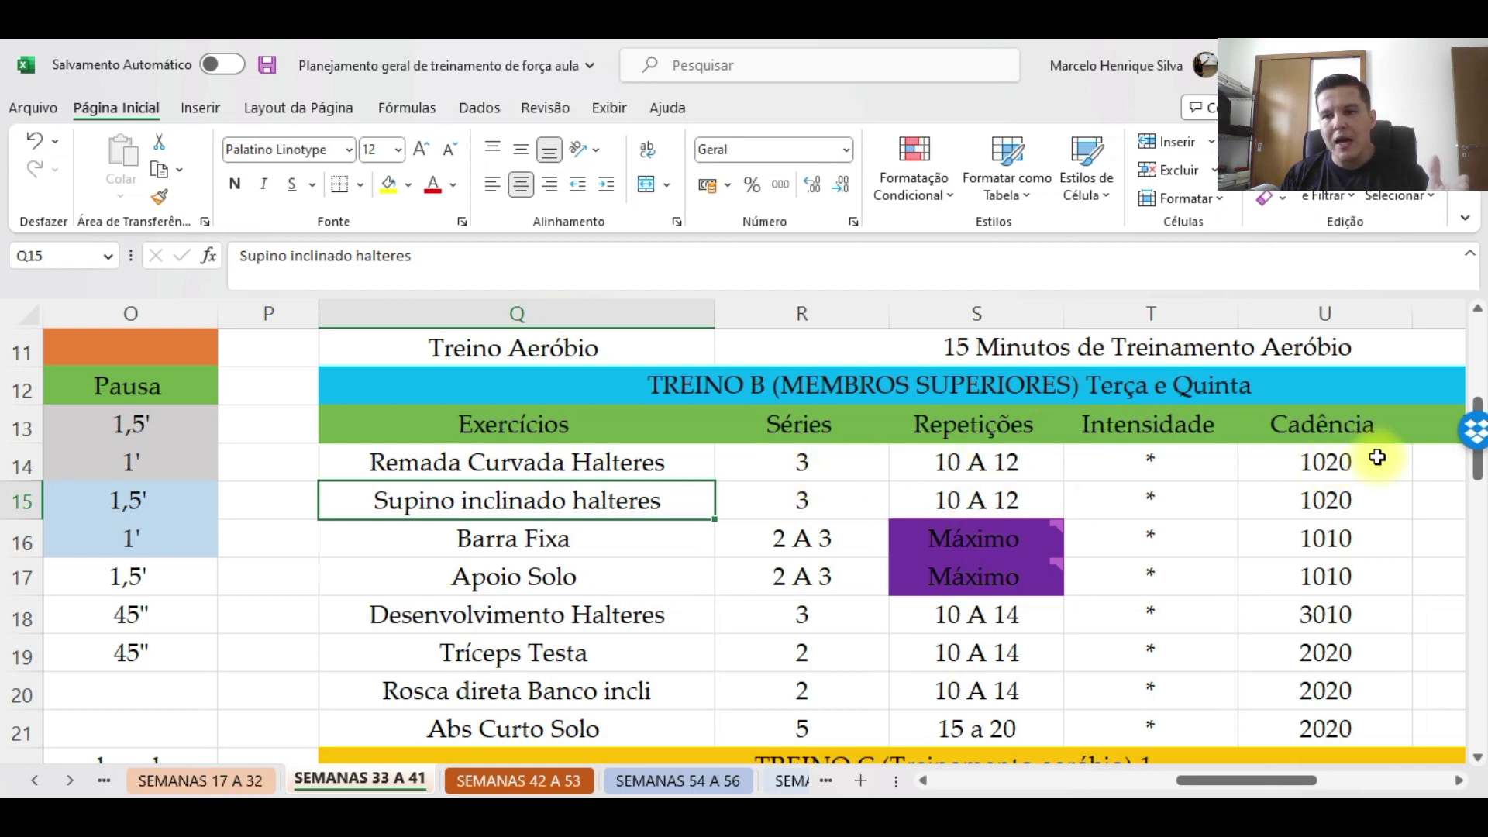
Switch to the CONTROLE DO TREINO workbook and set Remada Curvada Halteres' cadence on 13/abr to 1020
{"action": "key", "text": "alt+Tab"}
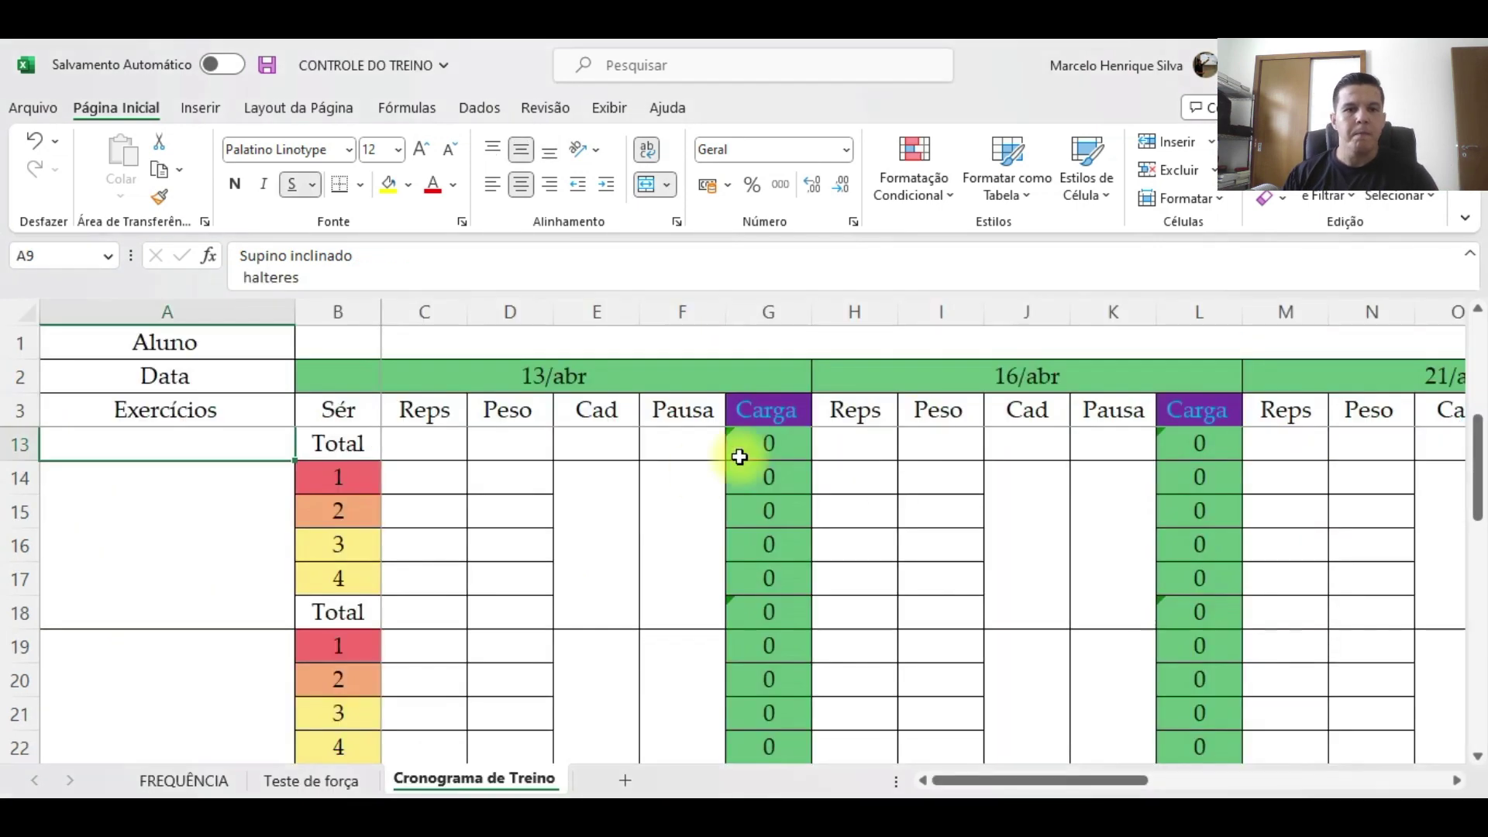
{"action": "scroll", "coordinate": [617, 485], "scroll_direction": "up", "scroll_amount": 3}
{"action": "left_click", "coordinate": [618, 489]}
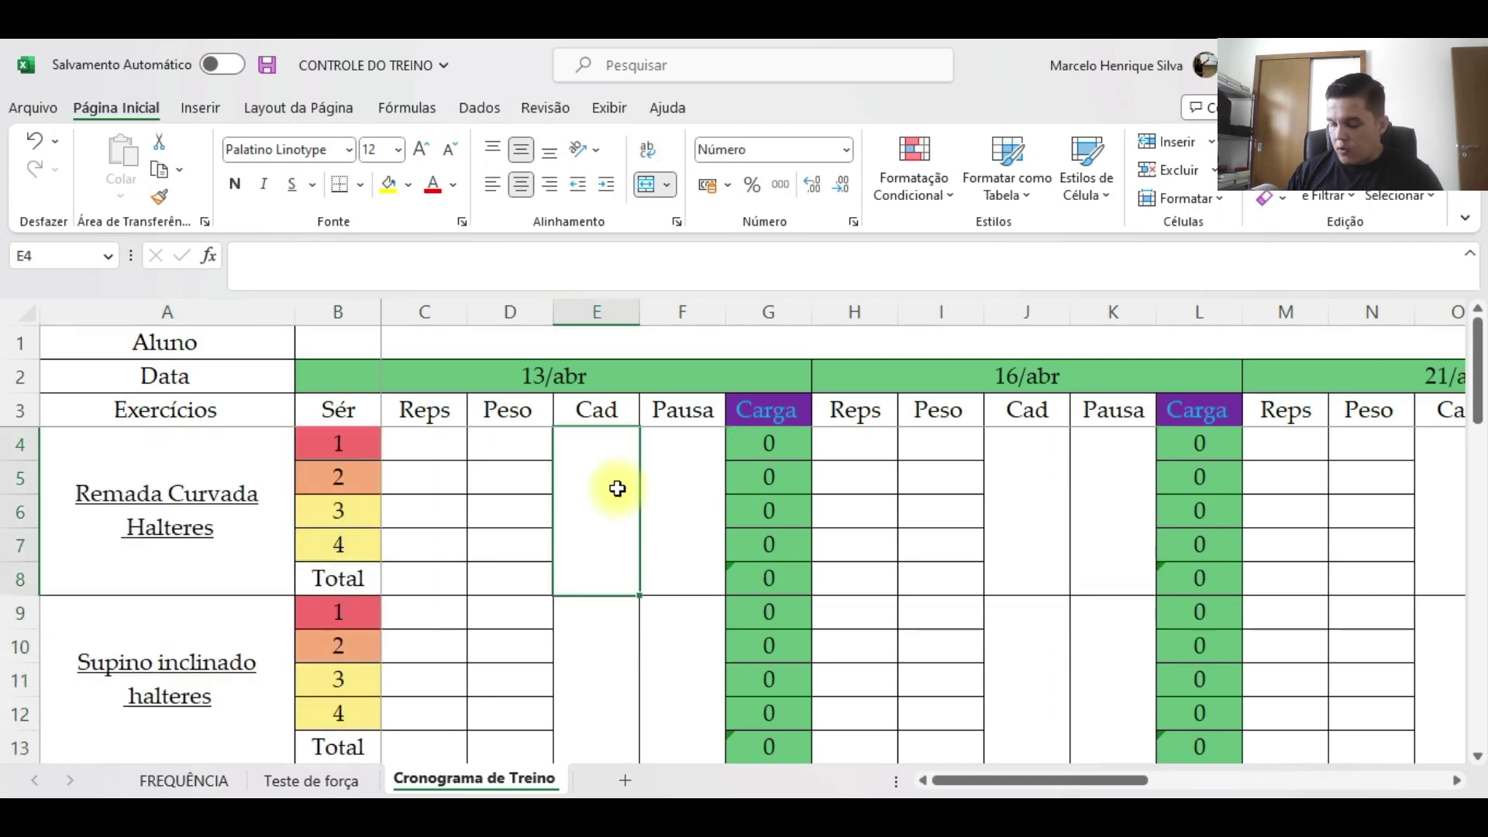
{"action": "type", "text": "1020"}
{"action": "key", "text": "ctrl+Return"}
Check the cadence and pause in the planning workbook, and set Remada Curvada Halteres' pause on 13/abr to 45" in CONTROLE DO TREINO
{"action": "key", "text": "alt+Tab"}
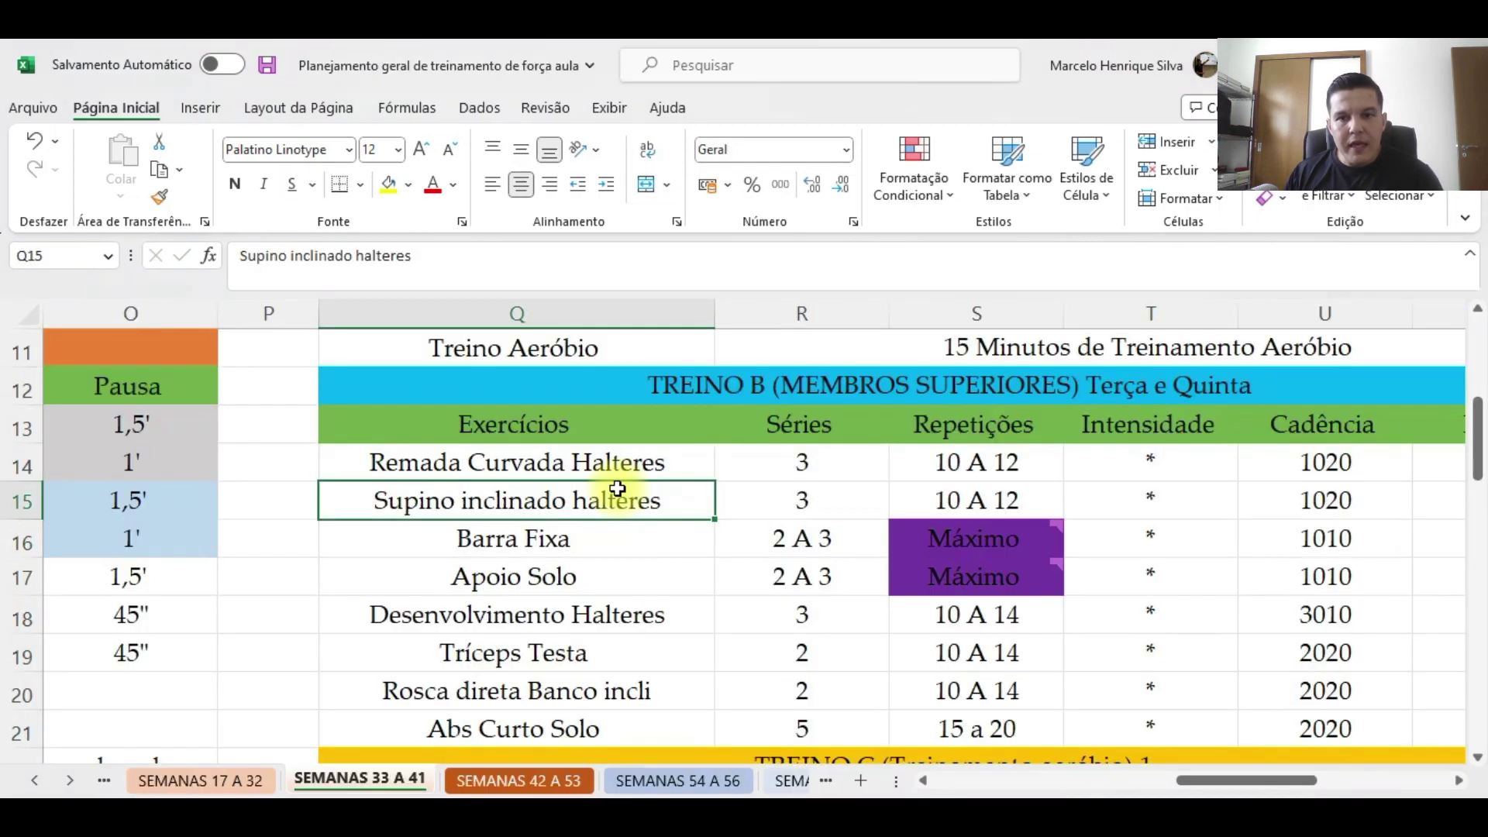
{"action": "key", "text": "Right"}
{"action": "key", "text": "Right"}
{"action": "key", "text": "Right"}
{"action": "key", "text": "Right"}
{"action": "key", "text": "Right"}
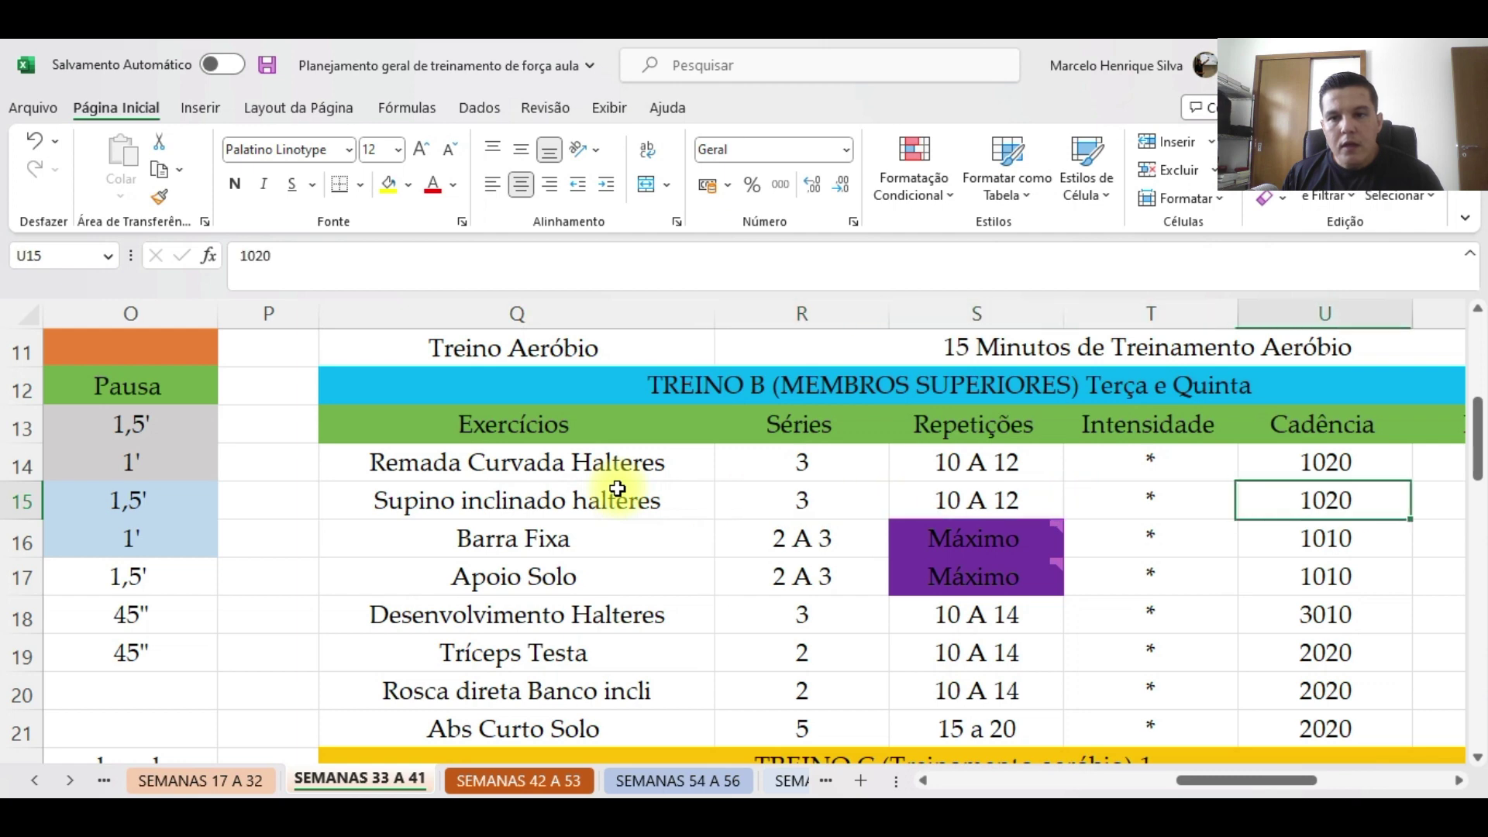
{"action": "key", "text": "alt+Tab"}
{"action": "key", "text": "Right"}
{"action": "key", "text": "Left"}
{"action": "key", "text": "Right"}
{"action": "type", "text": "45"}
{"action": "key", "text": "Return"}
Copy Remada Curvada Halteres' cadence and pause for 13/abr to Supino inclinado halteres
{"action": "key", "text": "Up"}
{"action": "key", "text": "Left"}
{"action": "key", "text": "Up"}
{"action": "key", "text": "Down"}
{"action": "key", "text": "shift+Right"}
{"action": "key", "text": "ctrl+c"}
{"action": "key", "text": "Down"}
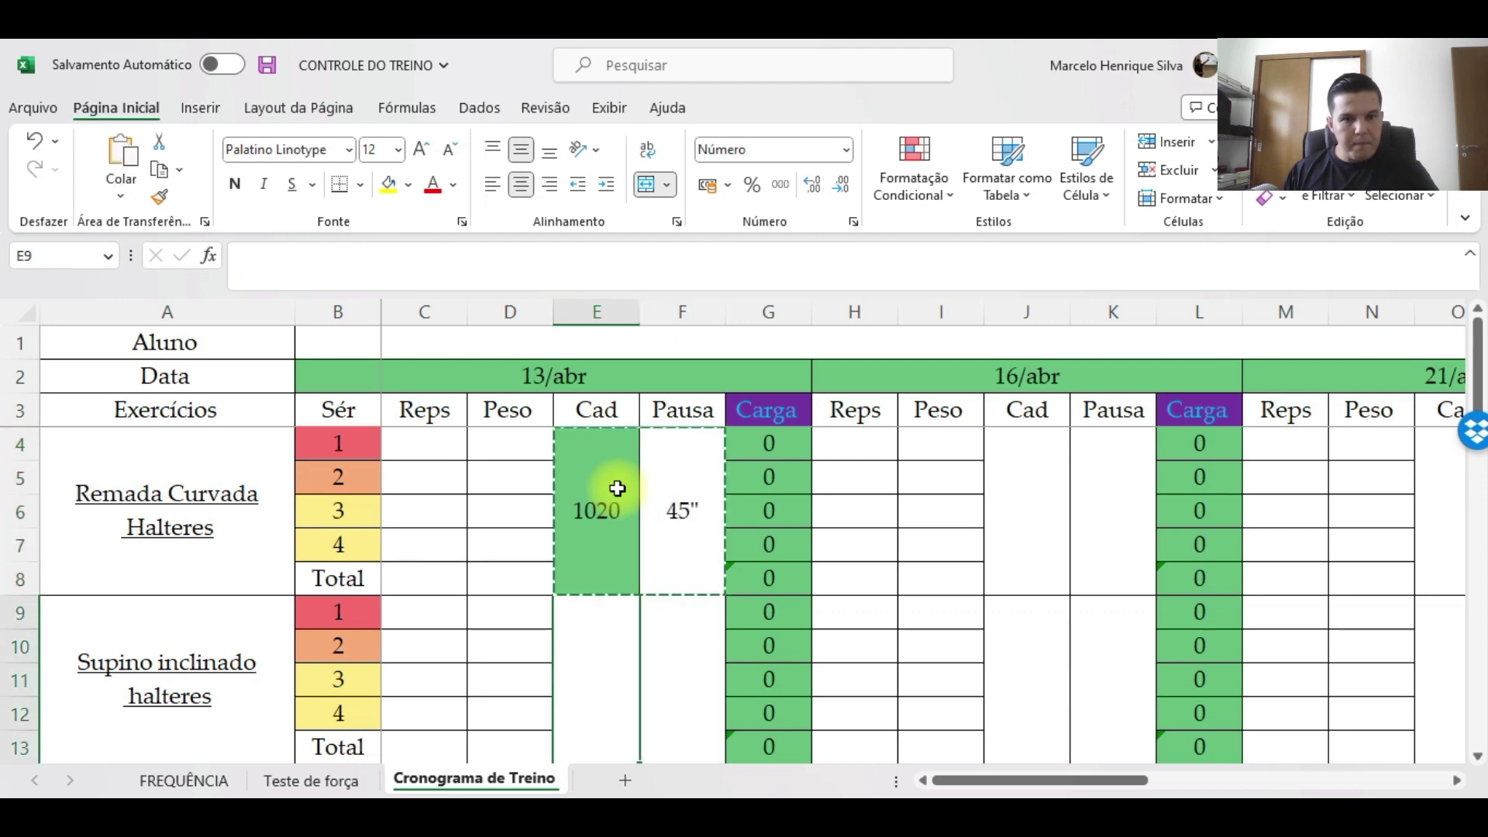
{"action": "key", "text": "ctrl+v"}
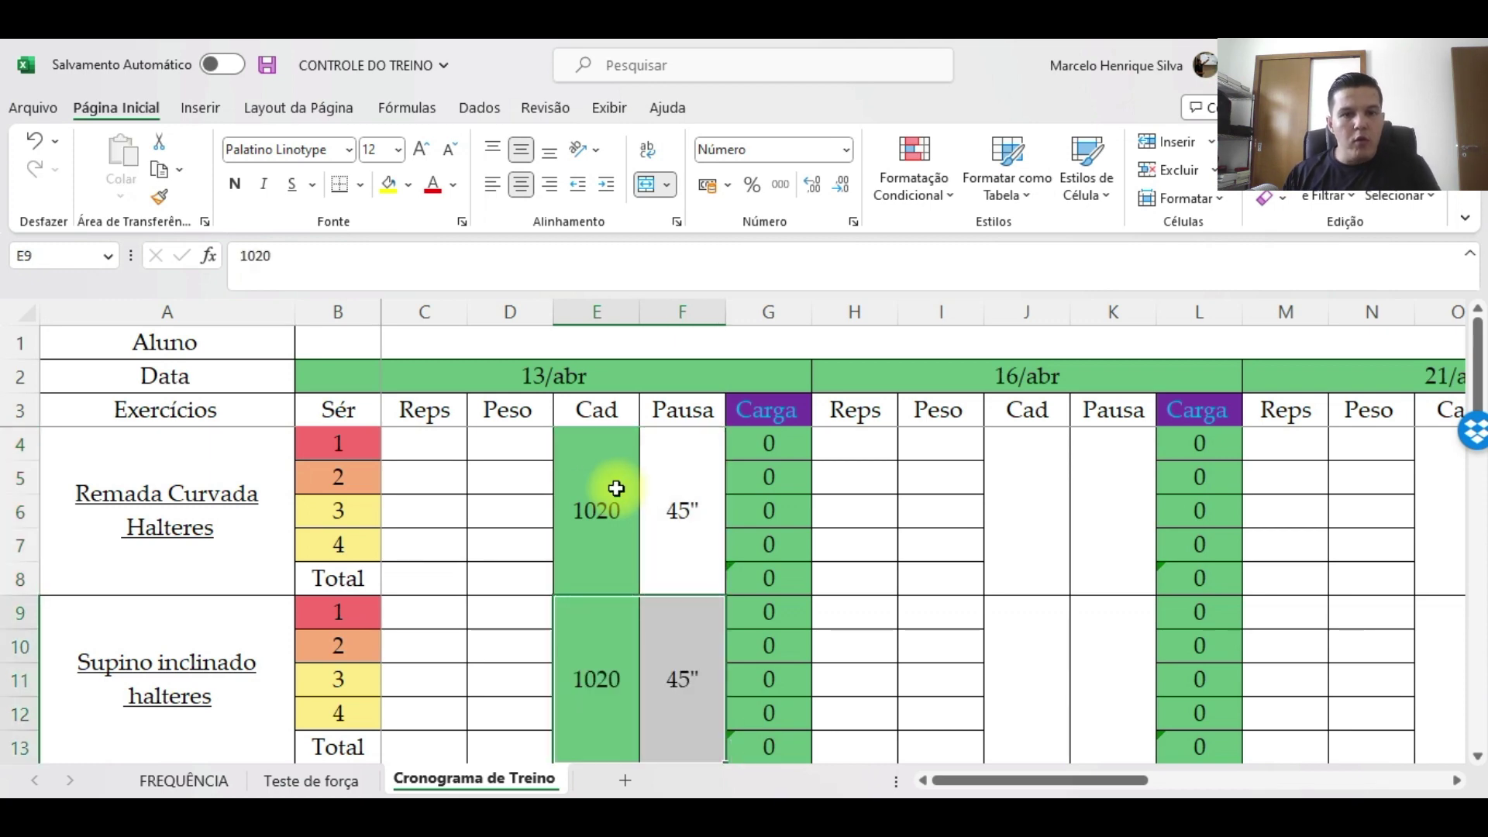
Recheck the prescription in the planning workbook and record 14 reps at weight 20 for Remada Curvada Halteres' first set on 13/abr
{"action": "key", "text": "alt+Tab"}
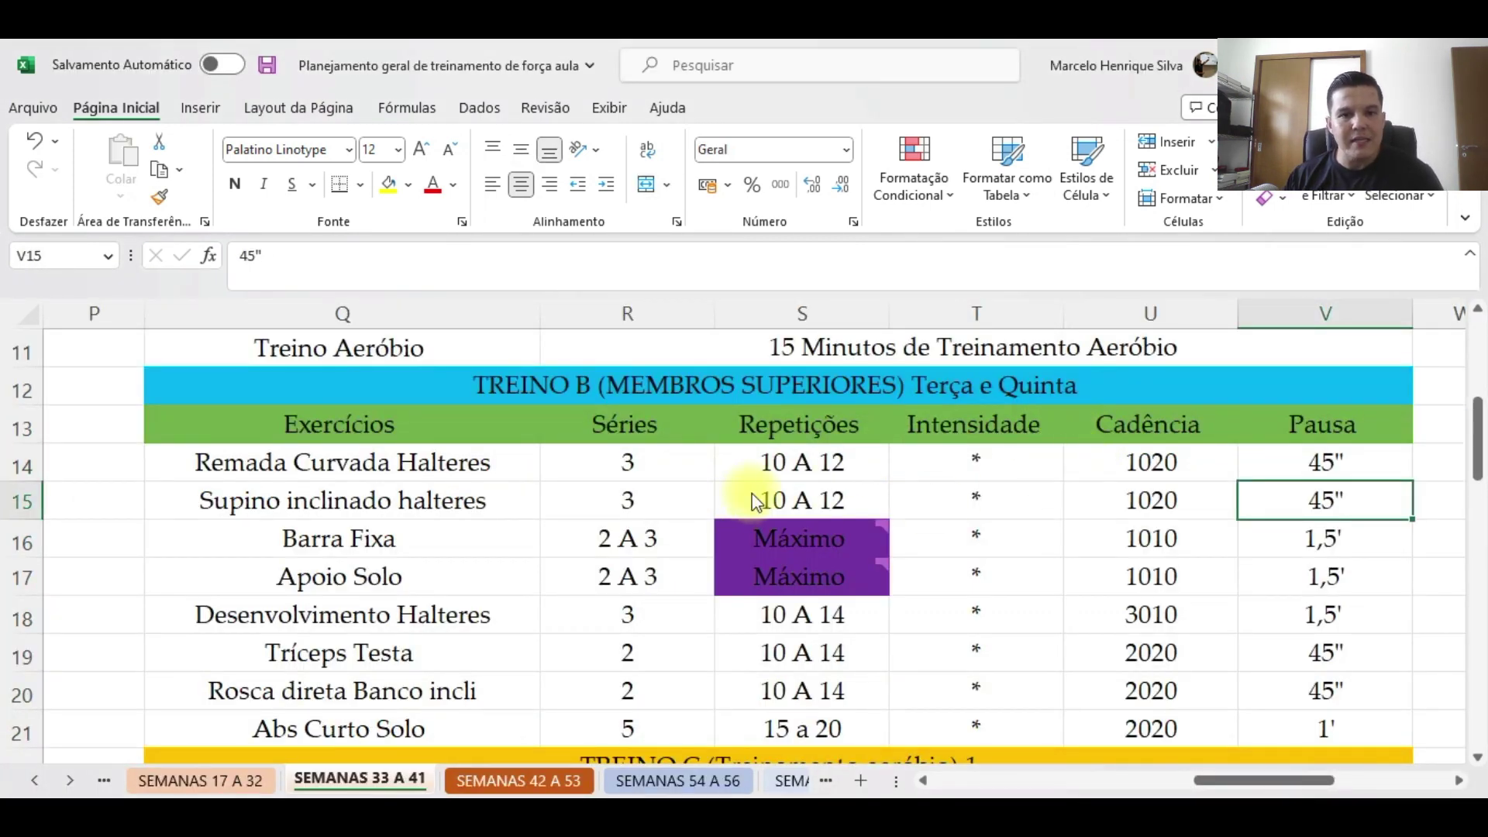
{"action": "key", "text": "alt+Tab"}
{"action": "left_click", "coordinate": [506, 446]}
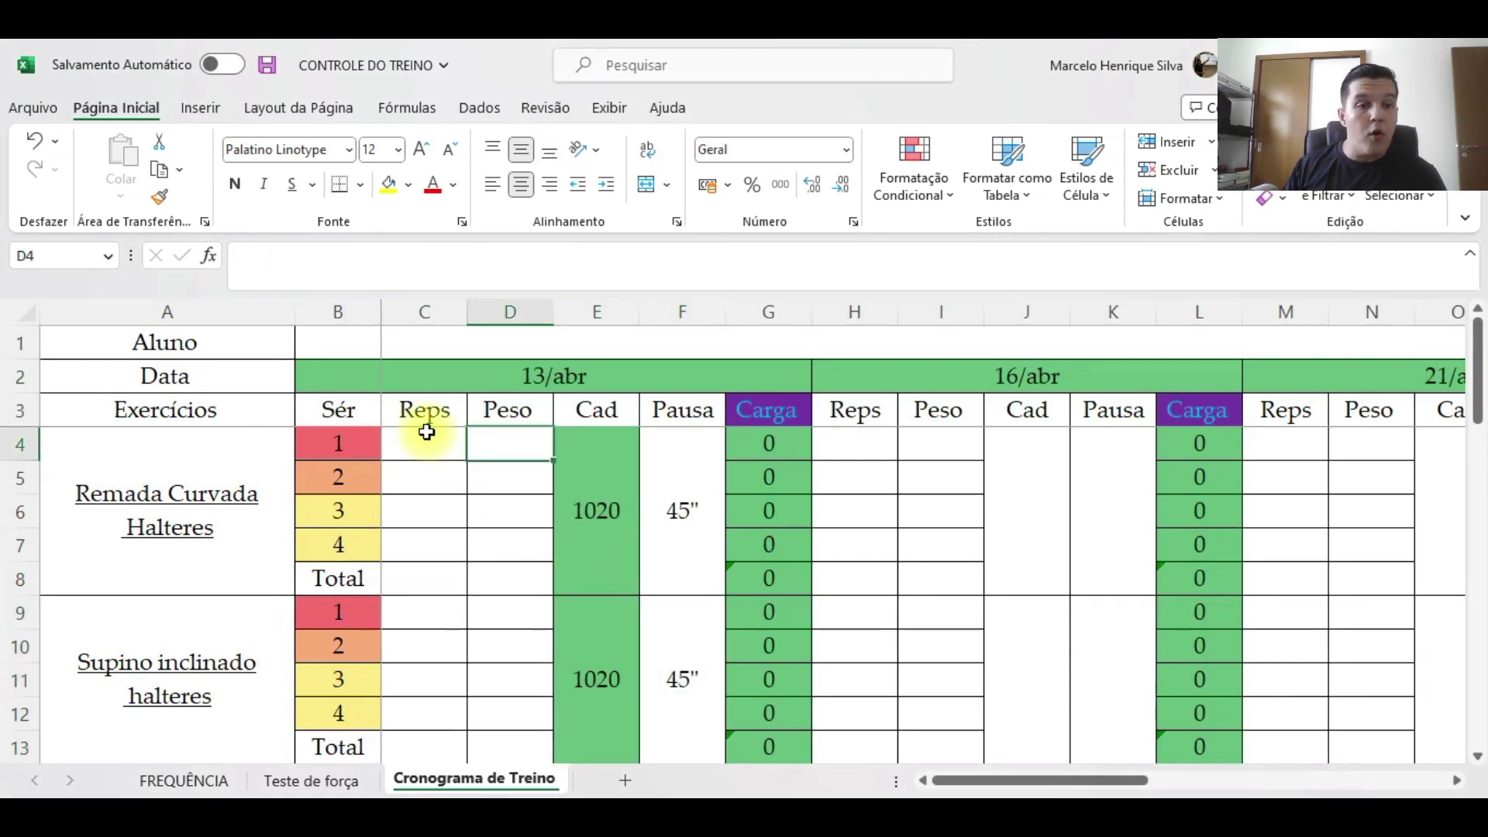
{"action": "type", "text": "20"}
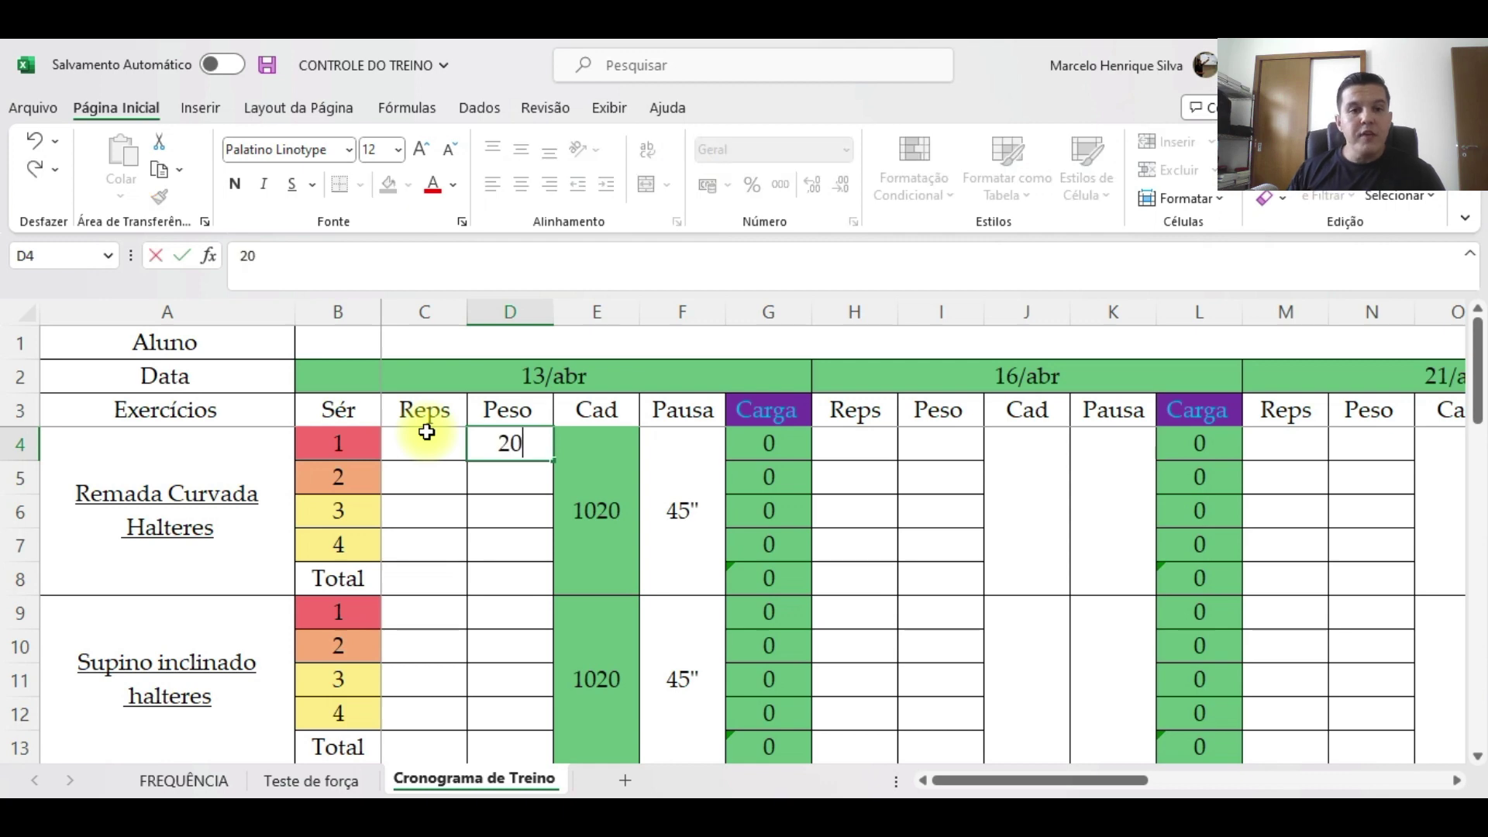
{"action": "key", "text": "Return"}
{"action": "left_click", "coordinate": [427, 432]}
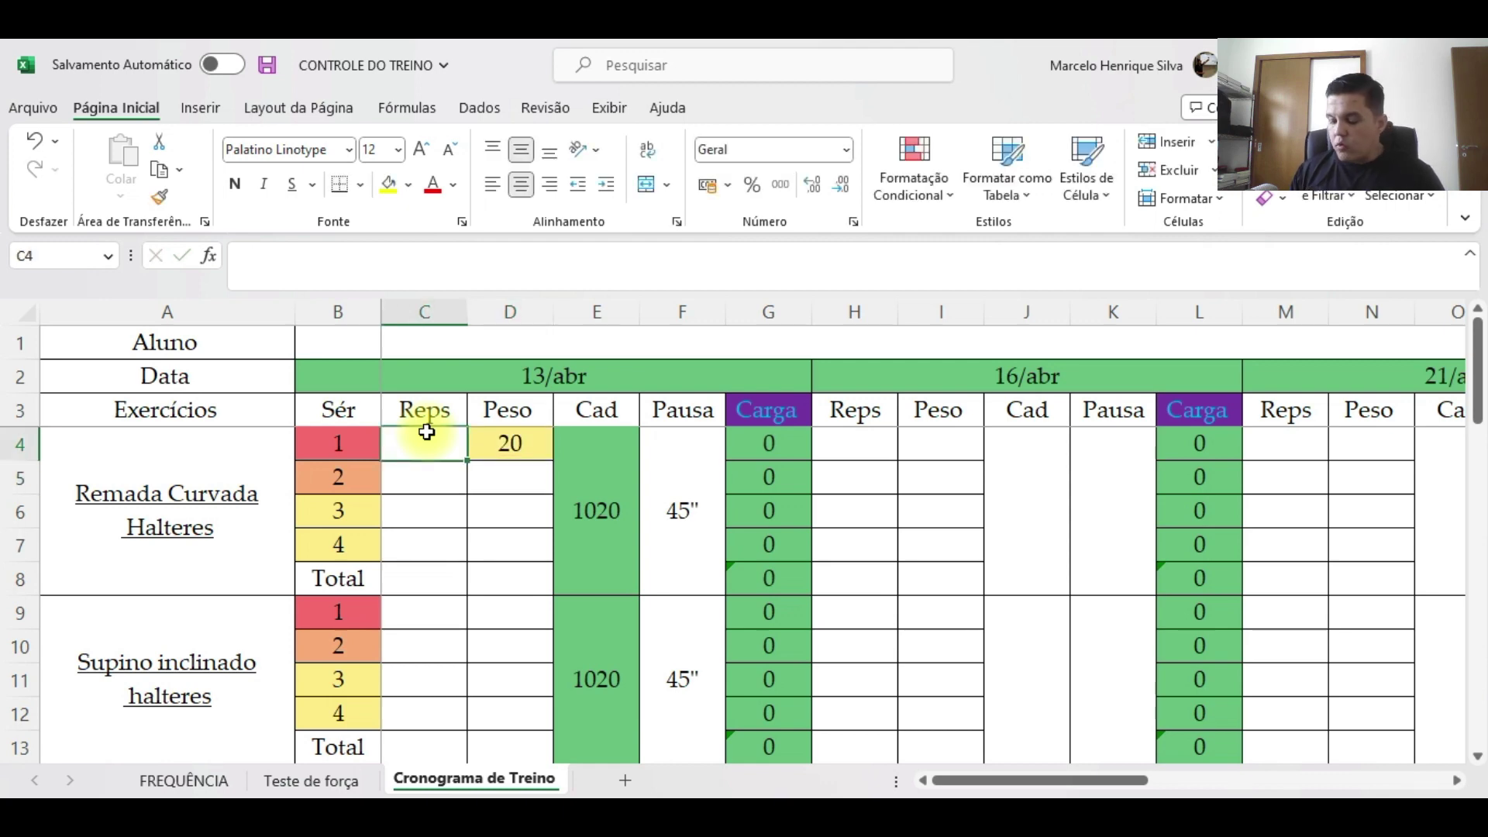
{"action": "type", "text": "14"}
{"action": "key", "text": "Return"}
{"action": "key", "text": "Return"}
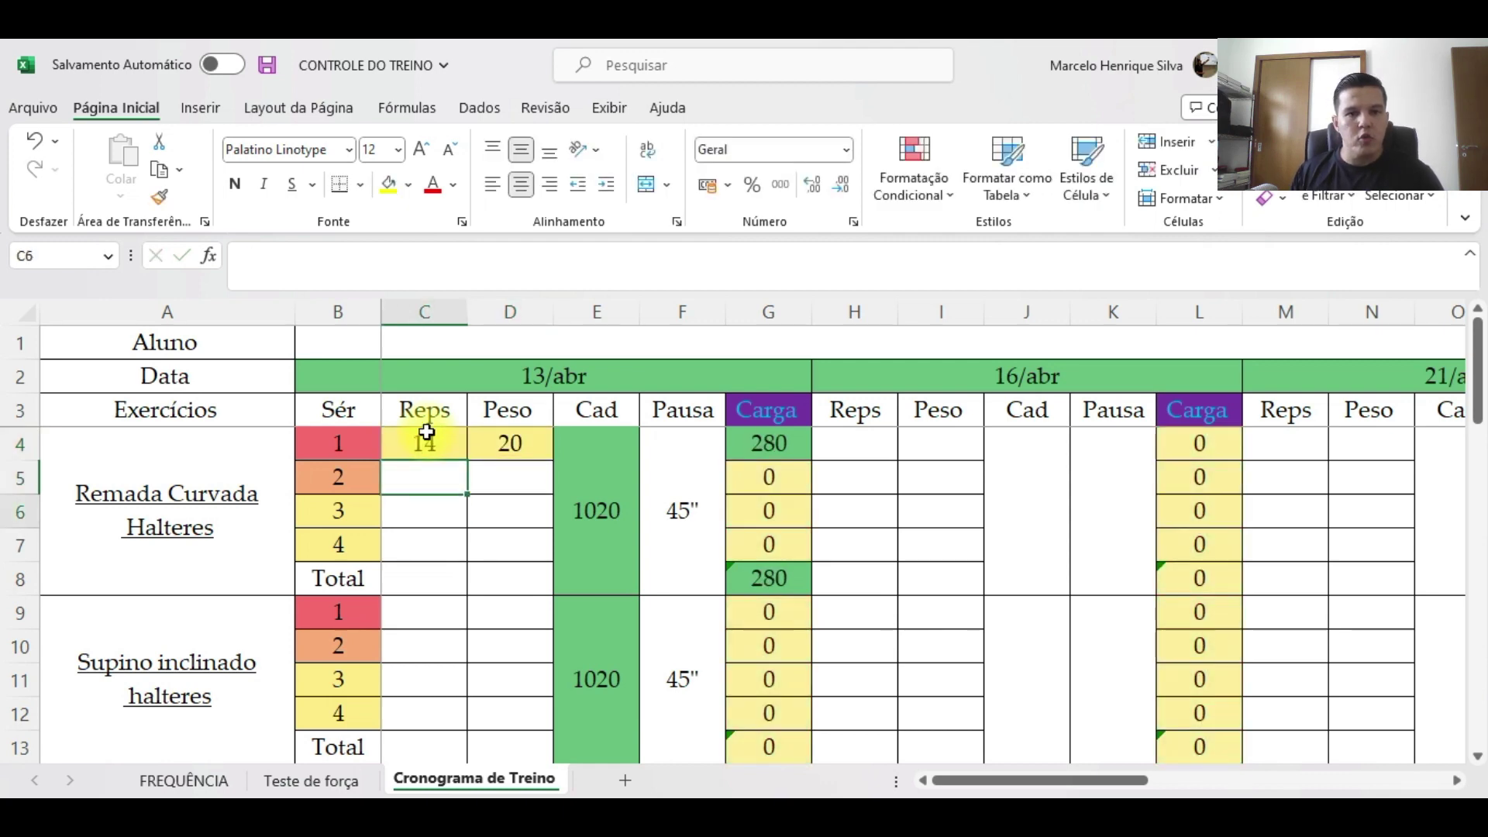
Record 12 reps at weight 20 for the second set of Remada Curvada Halteres on 13/abr
{"action": "key", "text": "alt+Tab"}
{"action": "key", "text": "alt+Tab"}
{"action": "key", "text": "Up"}
{"action": "key", "text": "Right"}
{"action": "type", "text": "20"}
{"action": "key", "text": "Left"}
{"action": "type", "text": "12"}
{"action": "key", "text": "Return"}
Record 9 reps at weight 20 for the third set of Remada Curvada Halteres on 13/abr
{"action": "key", "text": "Right"}
{"action": "type", "text": "20"}
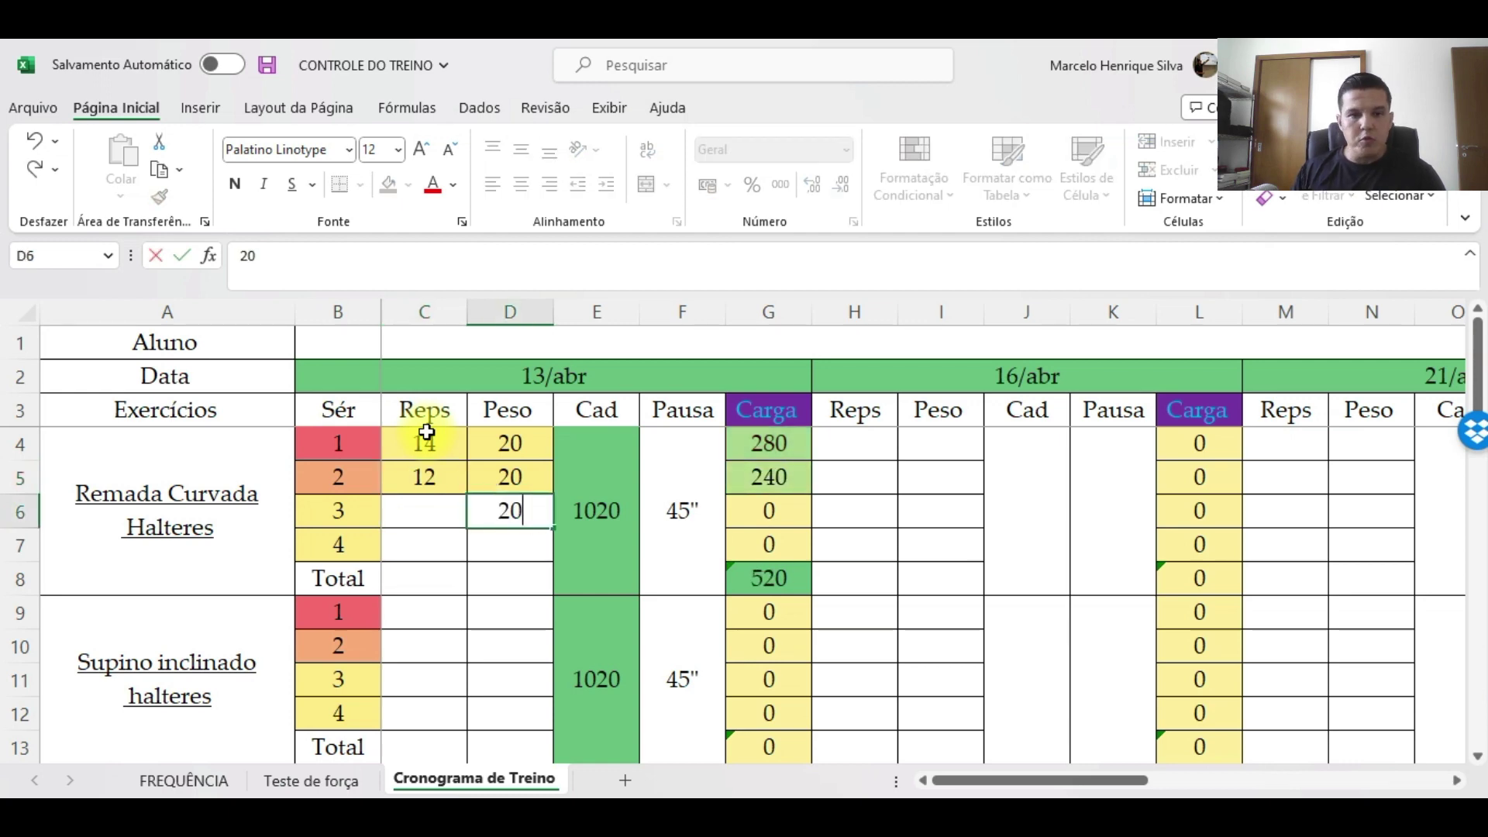
{"action": "key", "text": "Left"}
{"action": "type", "text": "9"}
{"action": "key", "text": "Right"}
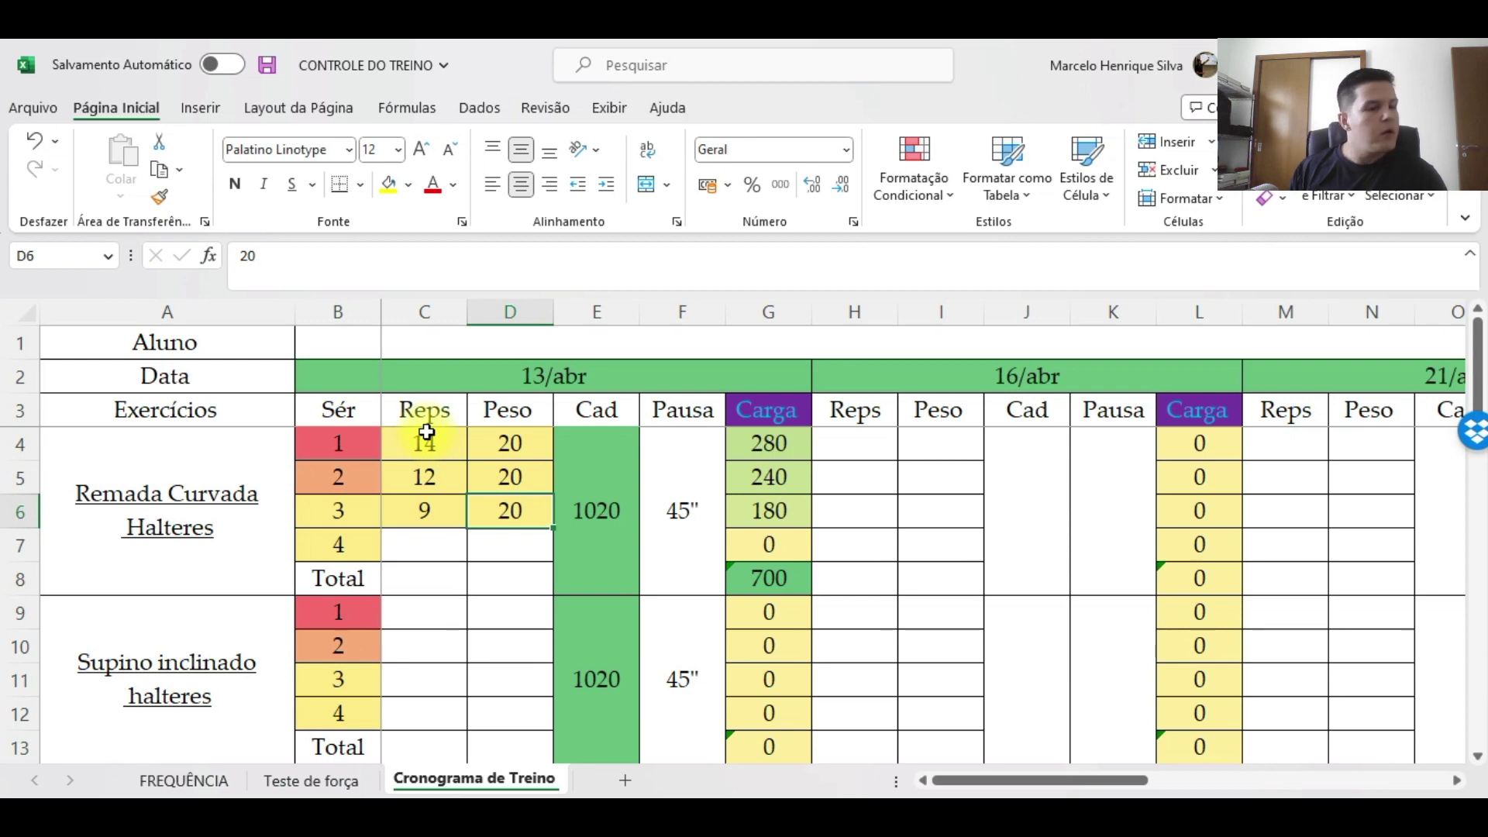
Record 12 reps at weight 20 for the first set of Supino inclinado halteres on 13/abr
{"action": "key", "text": "Down"}
{"action": "key", "text": "Down"}
{"action": "key", "text": "Down"}
{"action": "key", "text": "Down"}
{"action": "key", "text": "Left"}
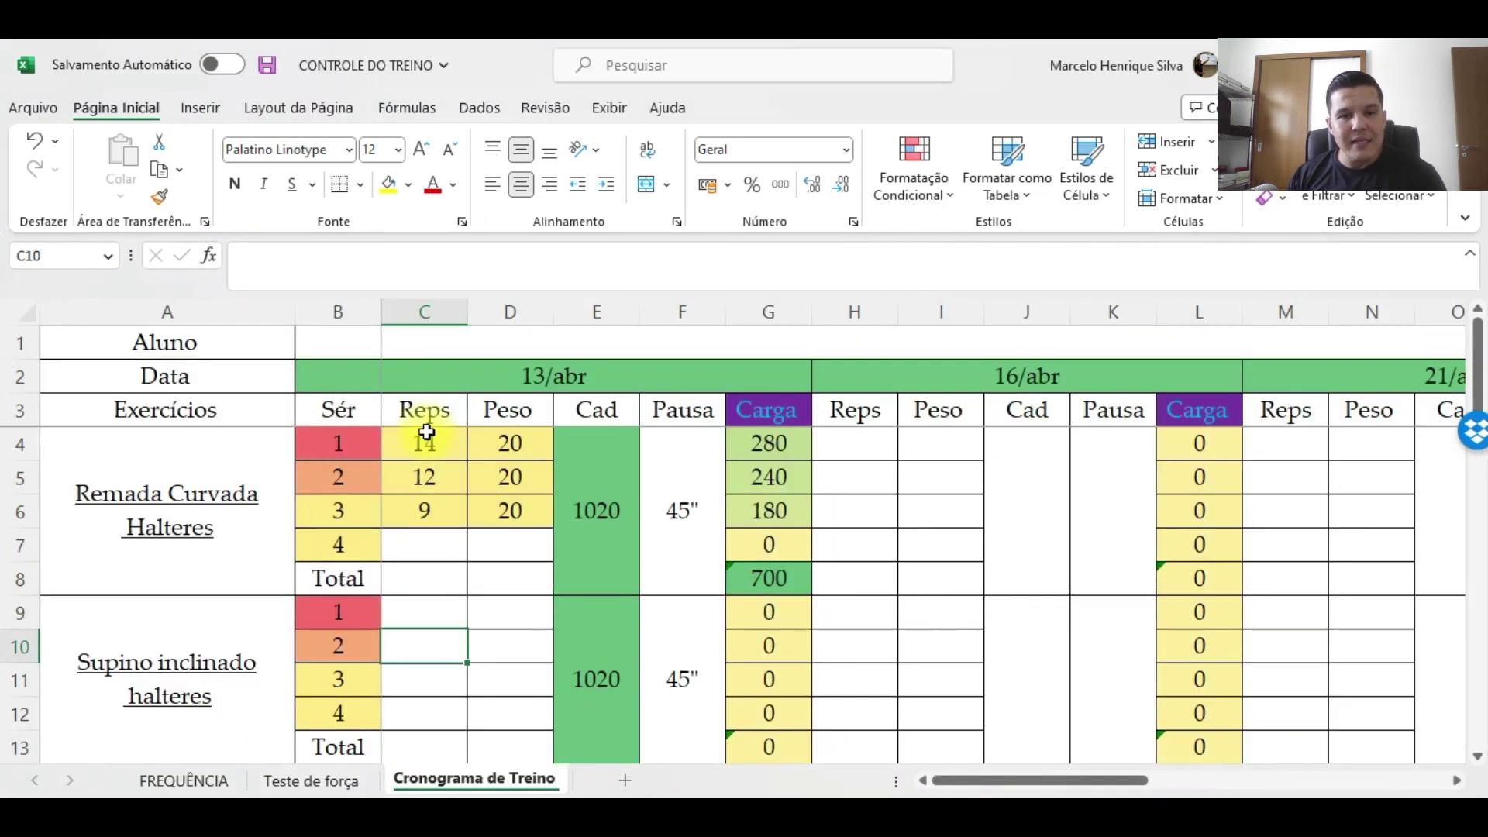
{"action": "key", "text": "Left"}
{"action": "key", "text": "Right"}
{"action": "key", "text": "Up"}
{"action": "key", "text": "Right"}
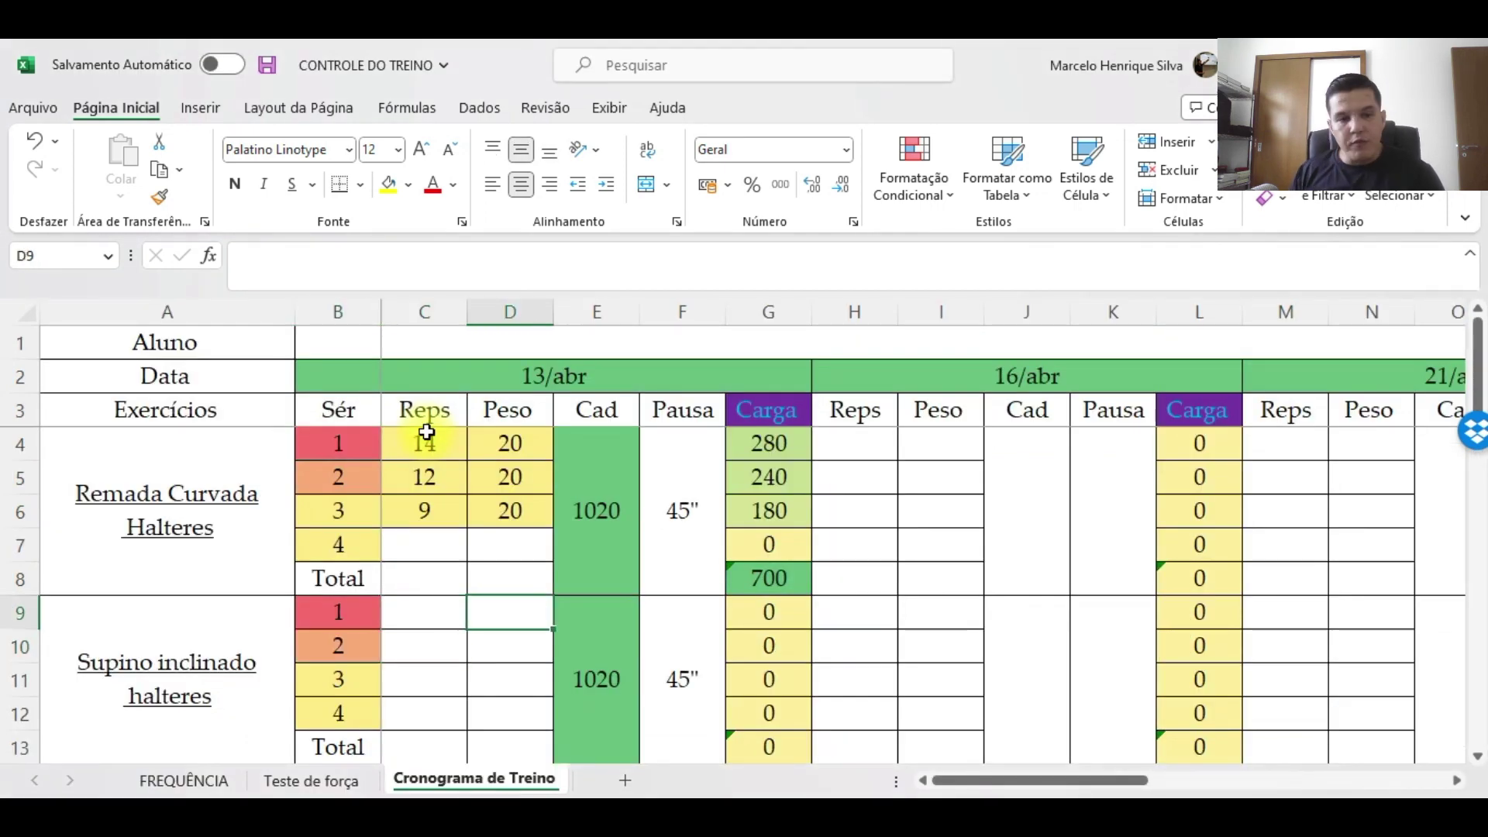
{"action": "type", "text": "20"}
{"action": "key", "text": "Left"}
{"action": "type", "text": "12"}
{"action": "key", "text": "Return"}
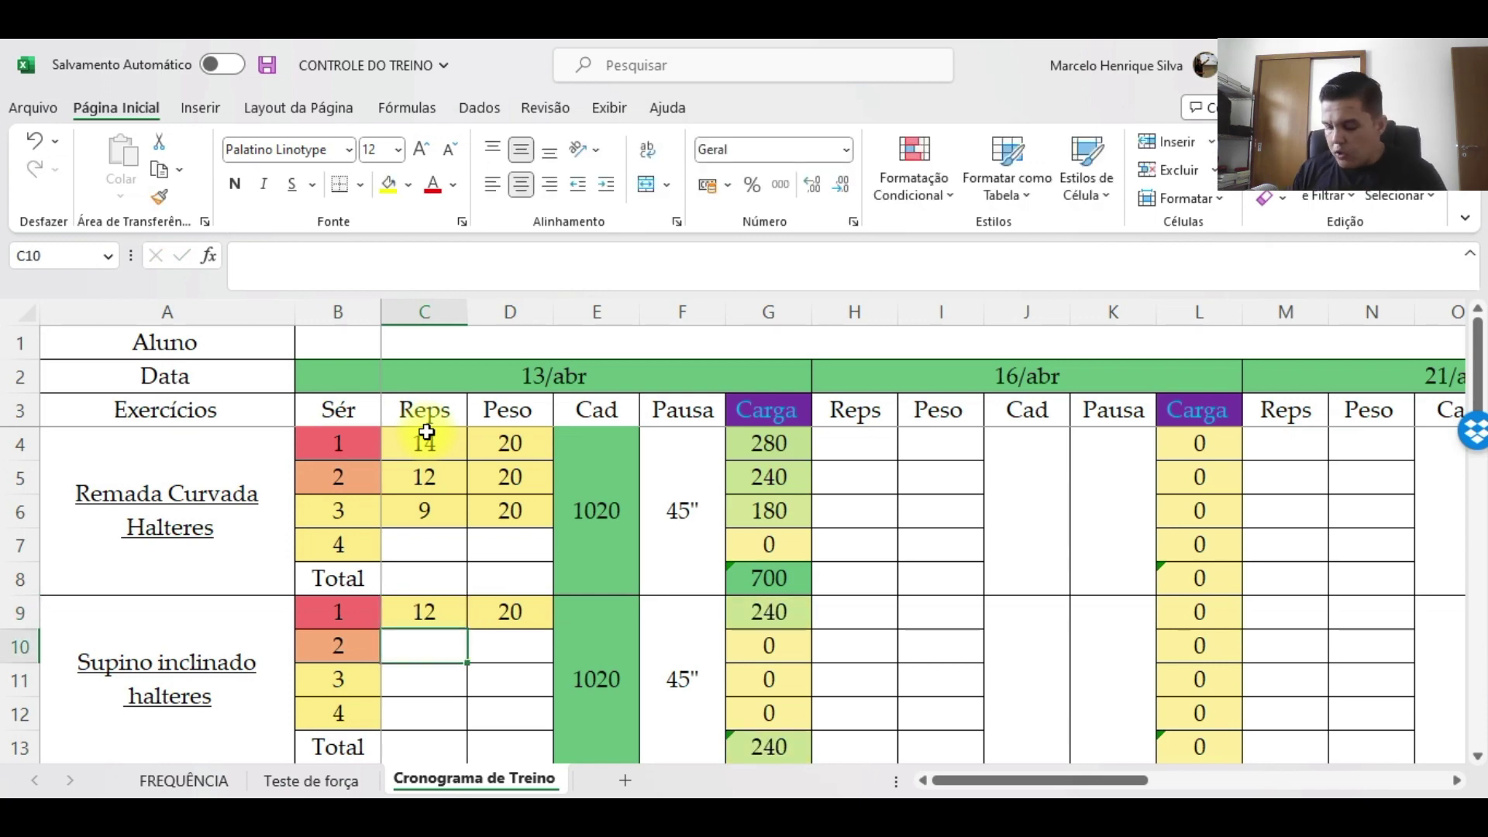
Record 9 reps at weight 20 for the second set of Supino inclinado halteres on 13/abr
{"action": "key", "text": "Right"}
{"action": "type", "text": "20"}
{"action": "key", "text": "Left"}
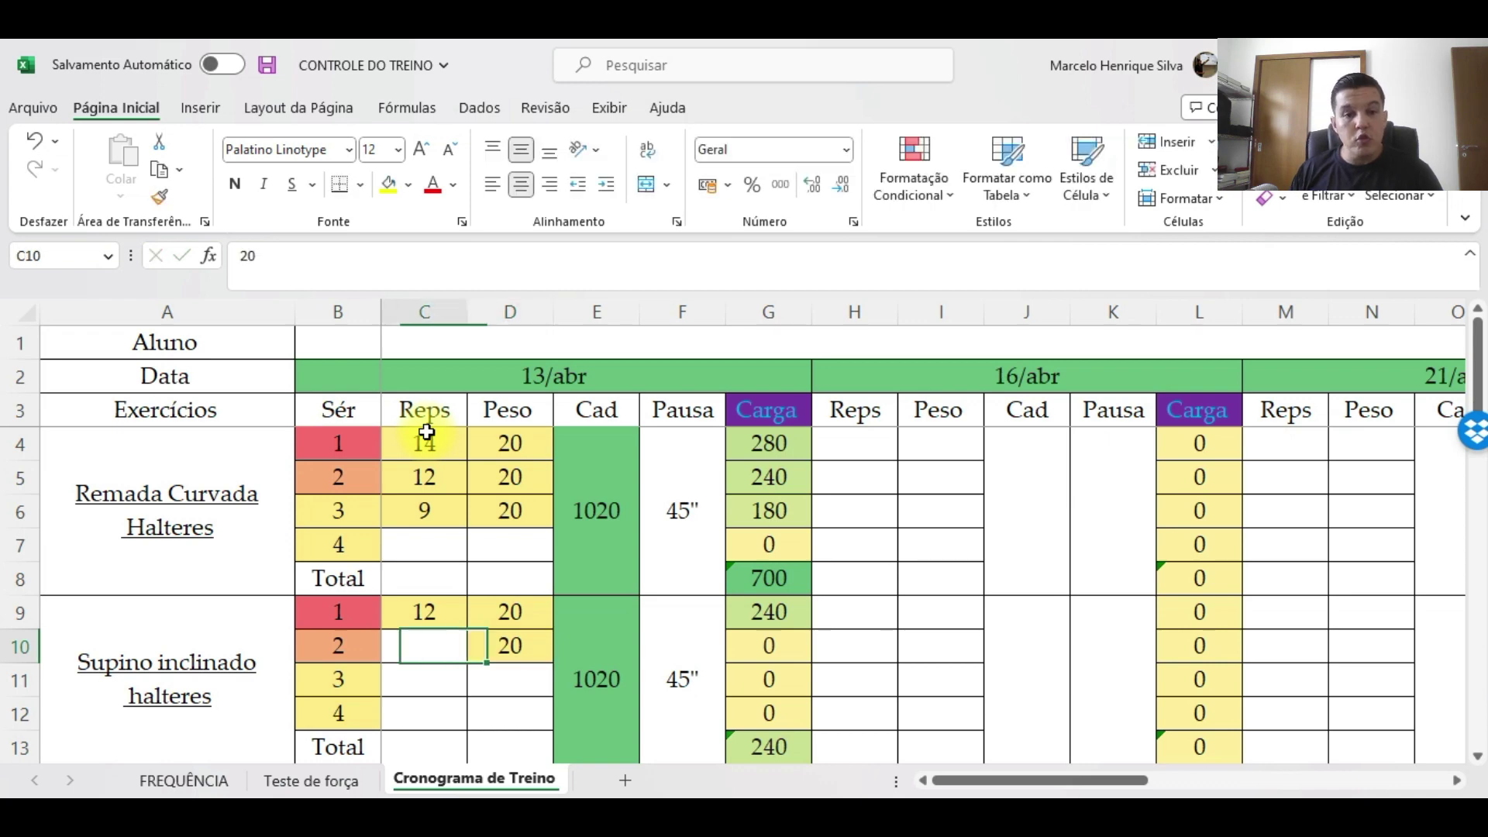
{"action": "type", "text": "9"}
{"action": "key", "text": "Return"}
Record 10 reps at weight 18 for the third set of Supino inclinado halteres on 13/abr
{"action": "key", "text": "Right"}
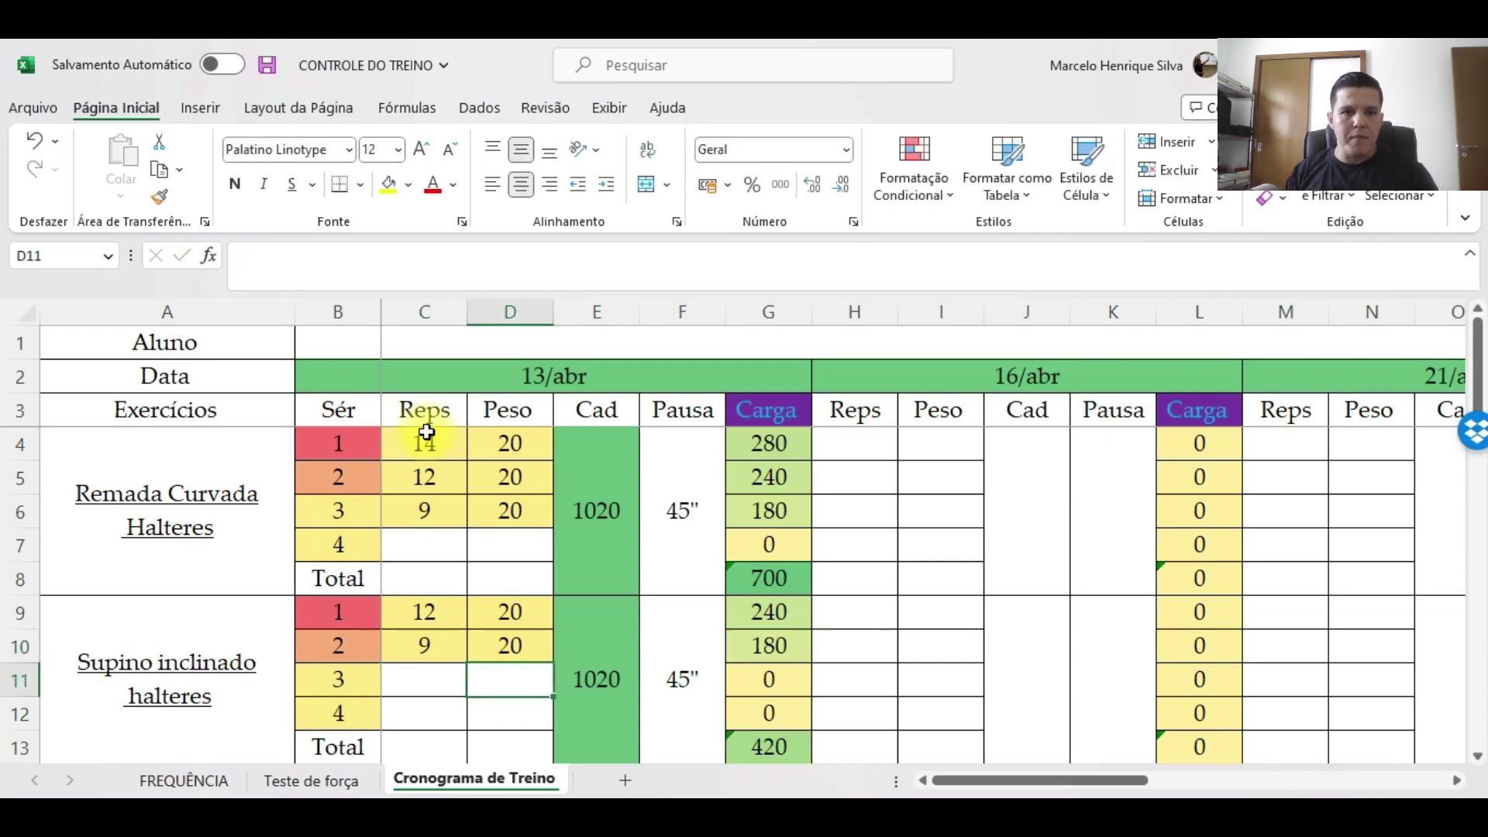
{"action": "type", "text": "18"}
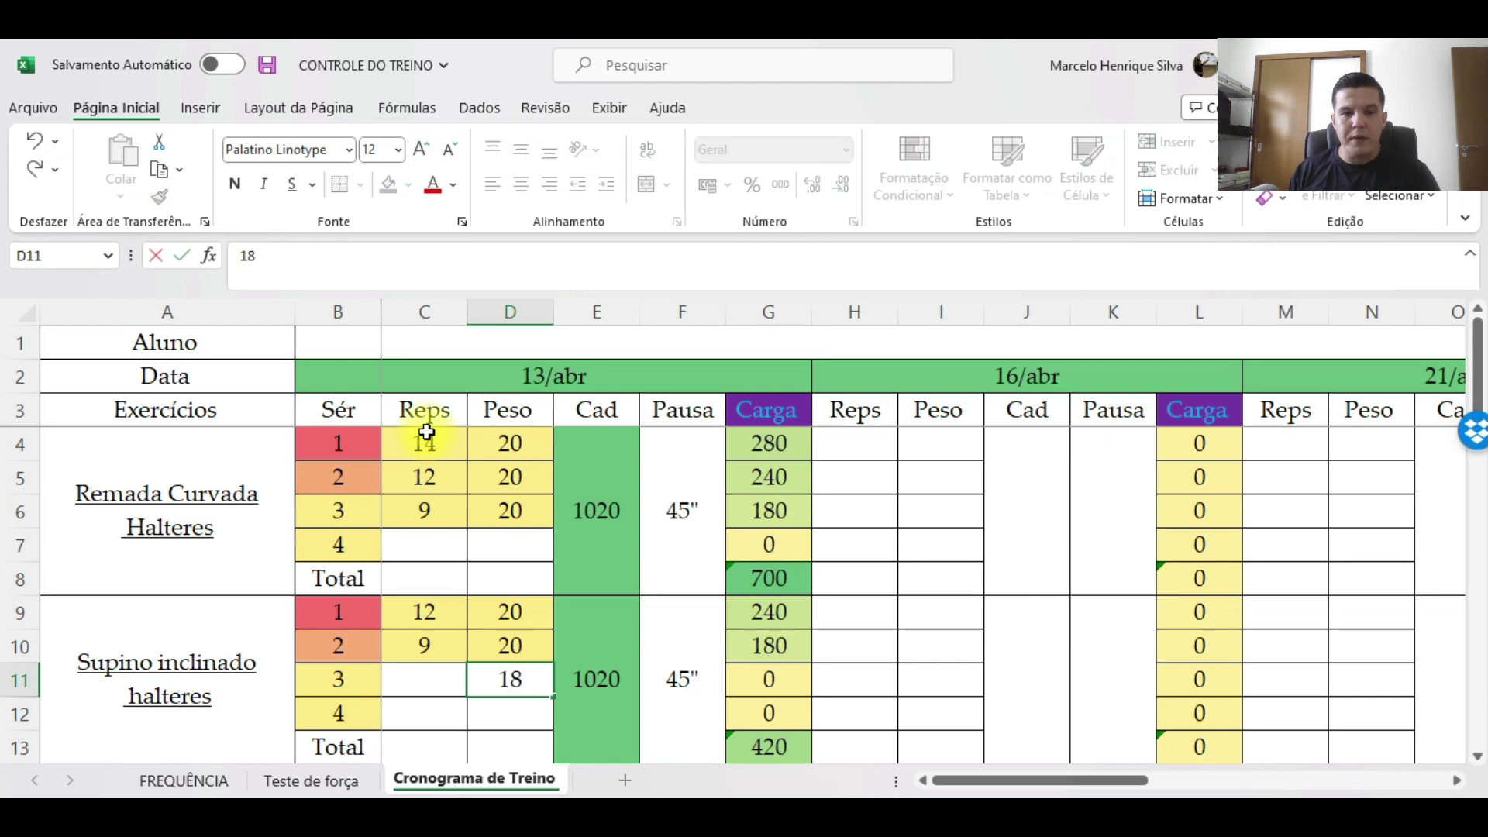
{"action": "key", "text": "Left"}
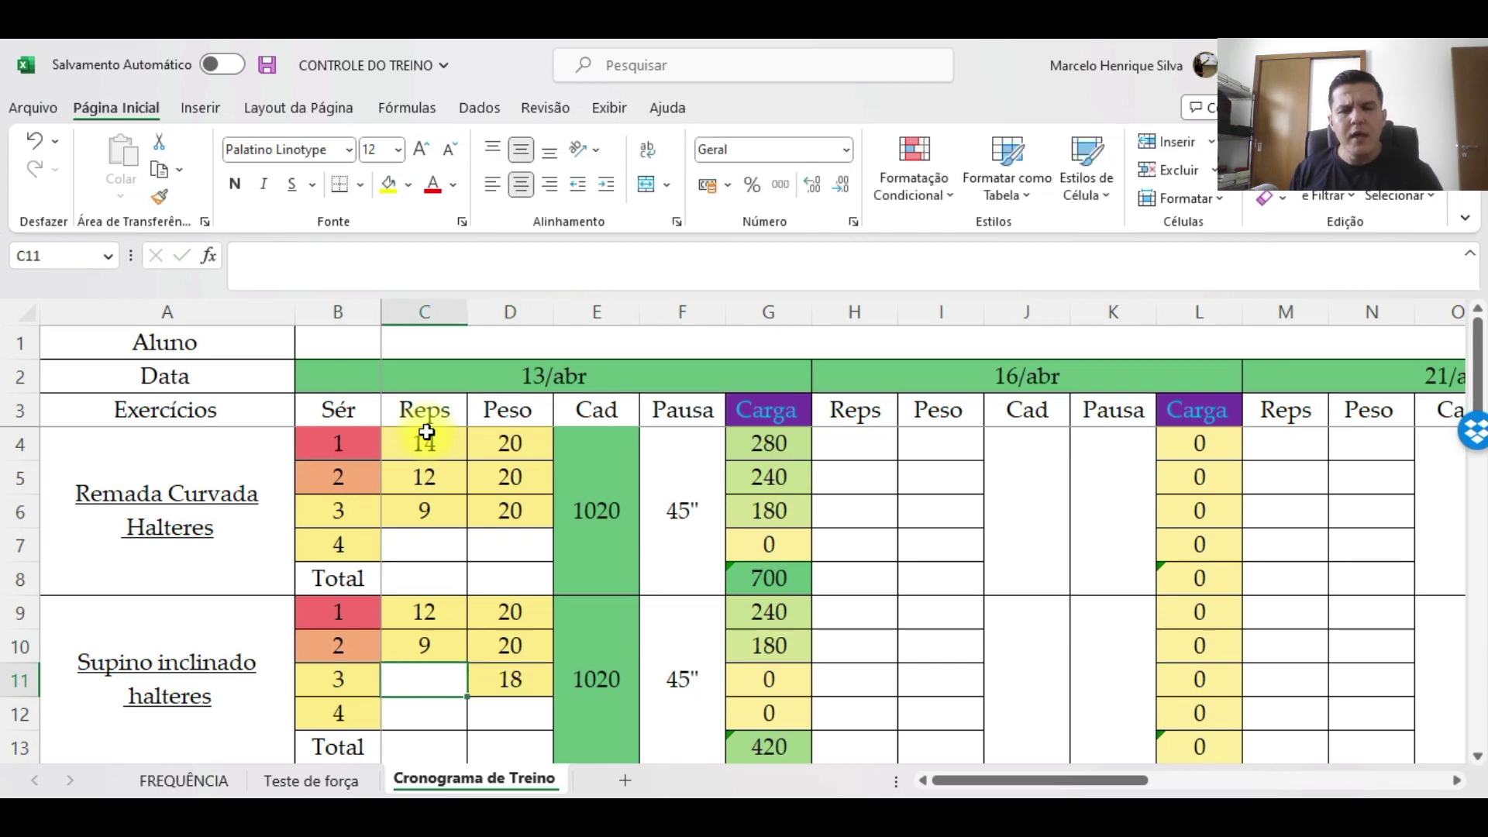
{"action": "type", "text": "10"}
{"action": "key", "text": "Right"}
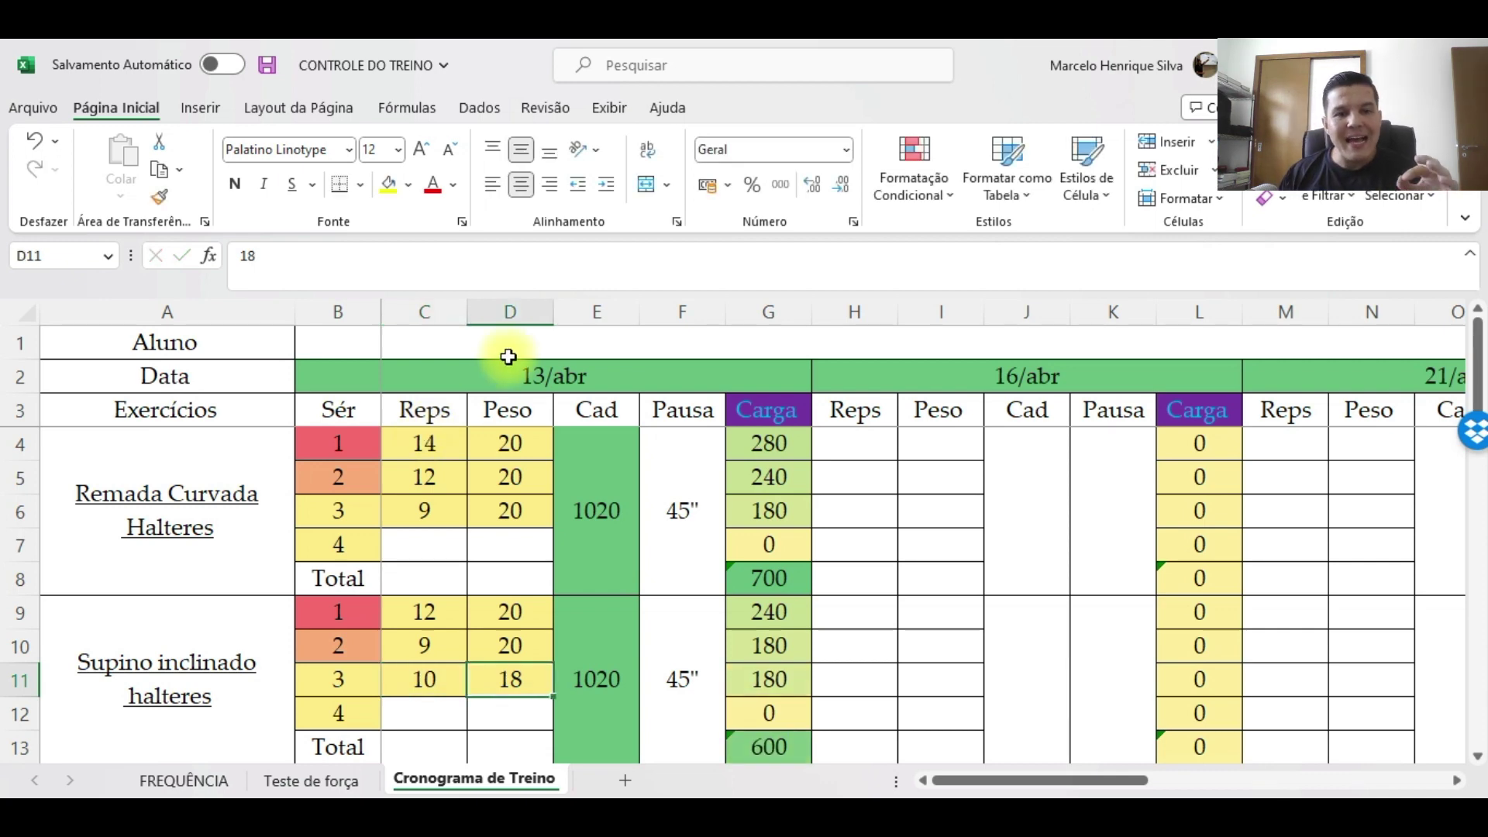
Copy the 13/abr cadence and pause of both exercises into the matching 16/abr columns
{"action": "left_click_drag", "start_coordinate": [589, 474], "coordinate": [662, 618]}
{"action": "key", "text": "ctrl+c"}
{"action": "left_click", "coordinate": [1016, 509]}
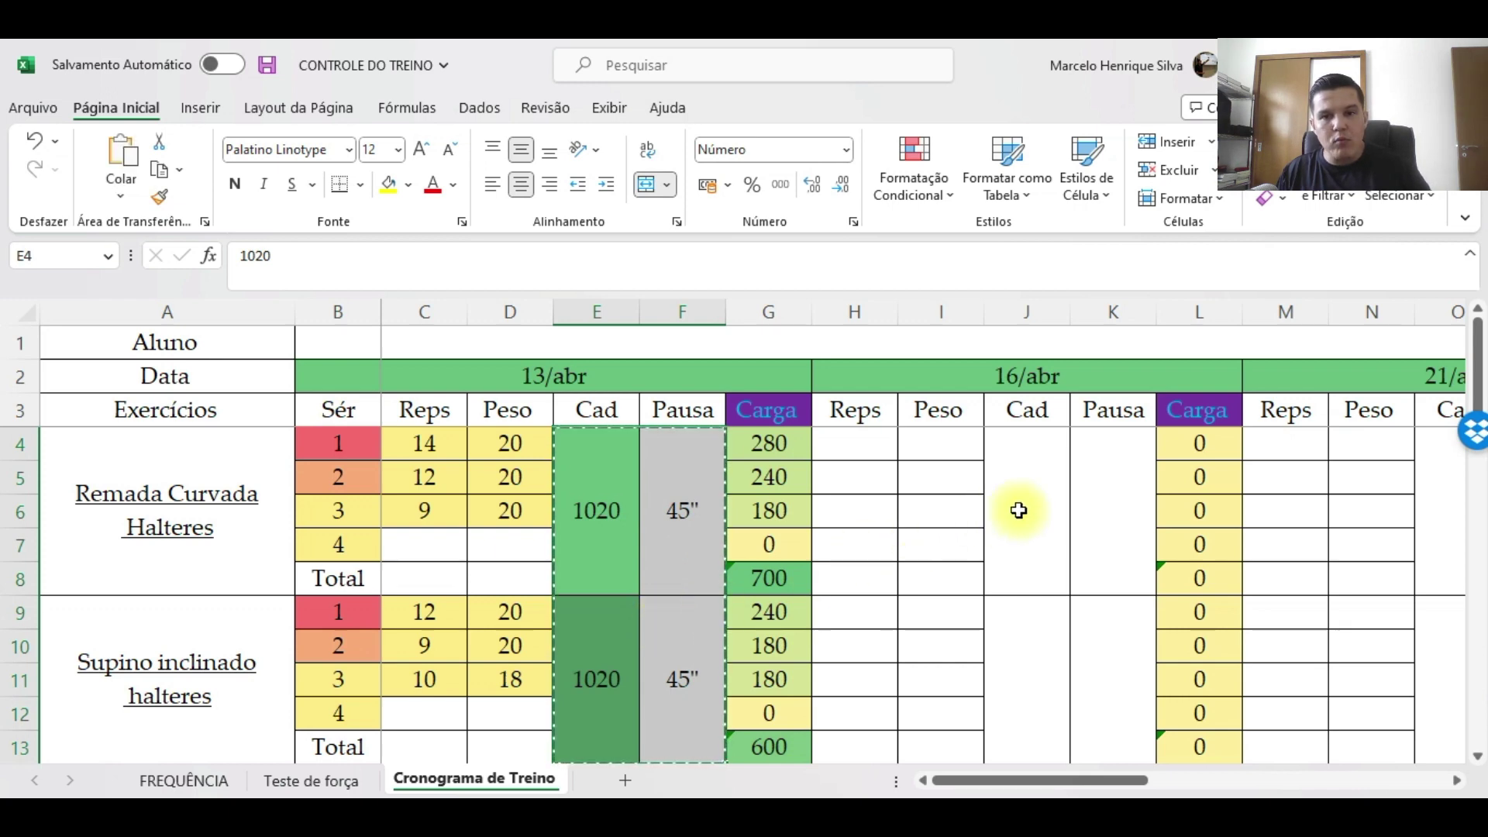
{"action": "key", "text": "ctrl+v"}
{"action": "left_click", "coordinate": [443, 439]}
{"action": "left_click", "coordinate": [500, 442]}
{"action": "key", "text": "Escape"}
Record 12 reps at weight 24 for the first set of Remada Curvada Halteres on 16/abr
{"action": "left_click", "coordinate": [910, 446]}
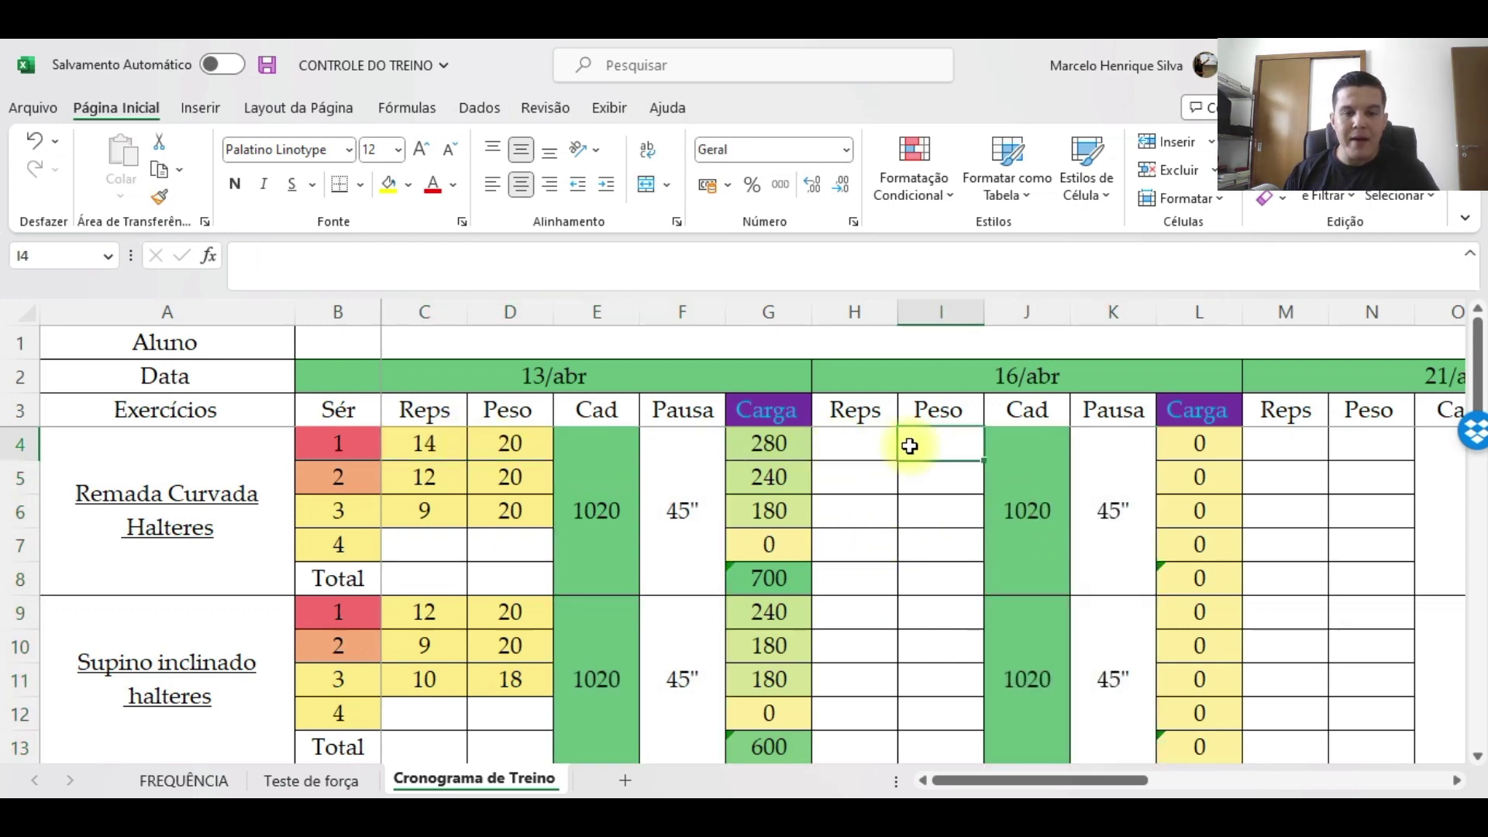
{"action": "type", "text": "24"}
{"action": "key", "text": "Left"}
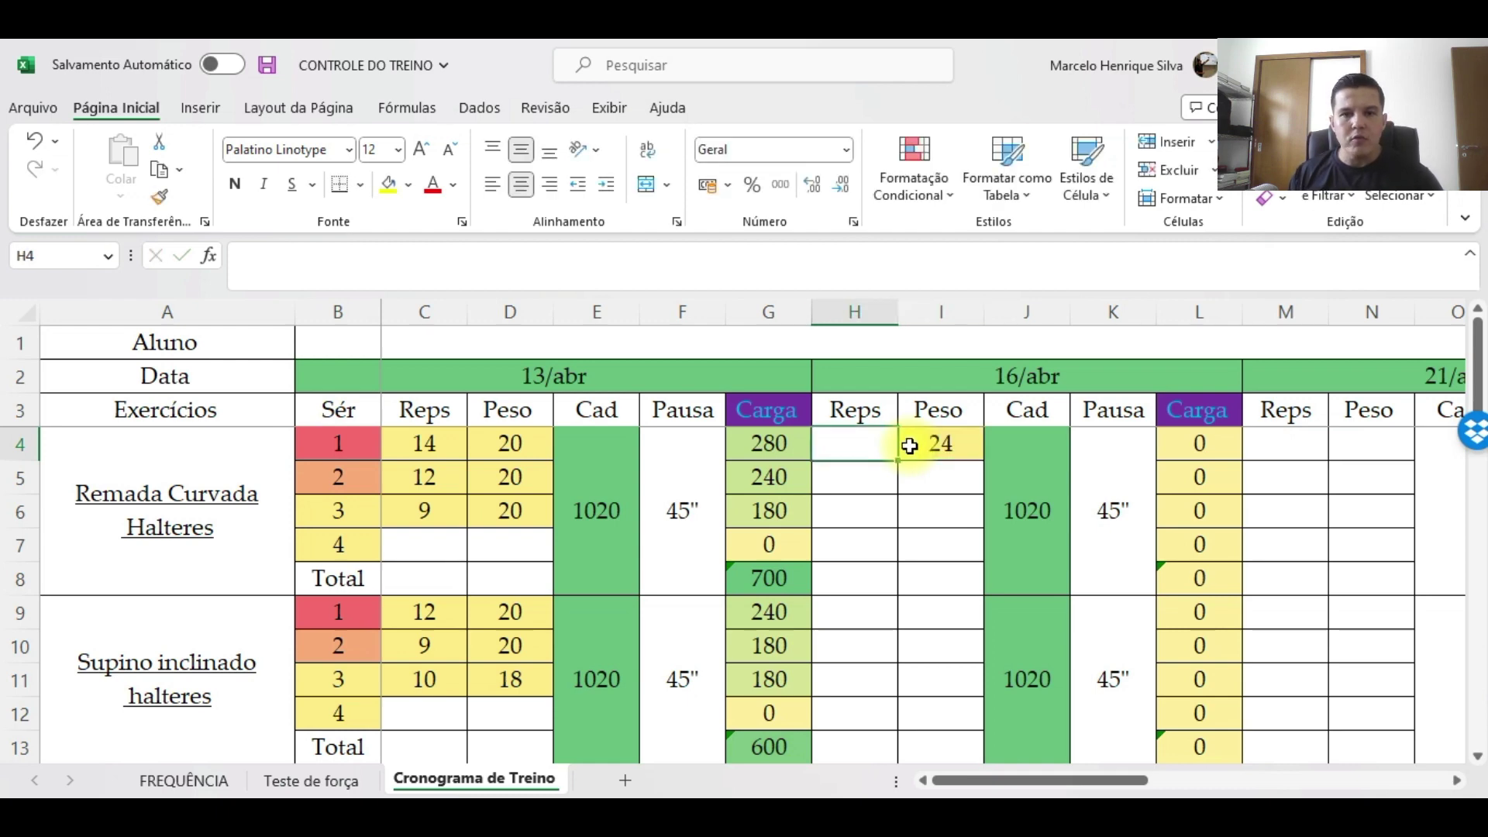
{"action": "type", "text": "12"}
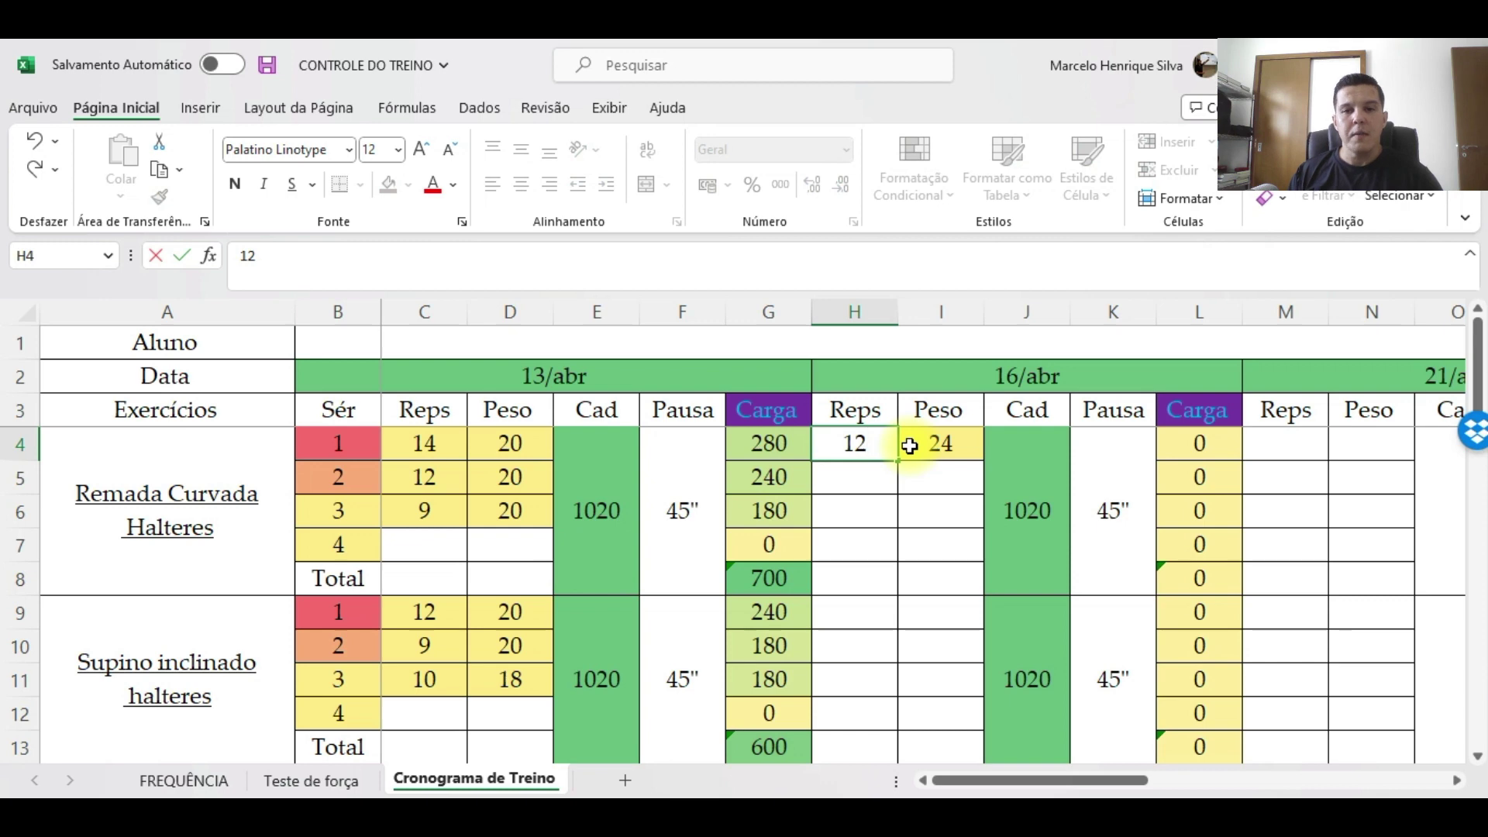
{"action": "key", "text": "Return"}
Record 9 reps at weight 24 for the second set of Remada Curvada Halteres on 16/abr
{"action": "type", "text": "24"}
{"action": "key", "text": "Left"}
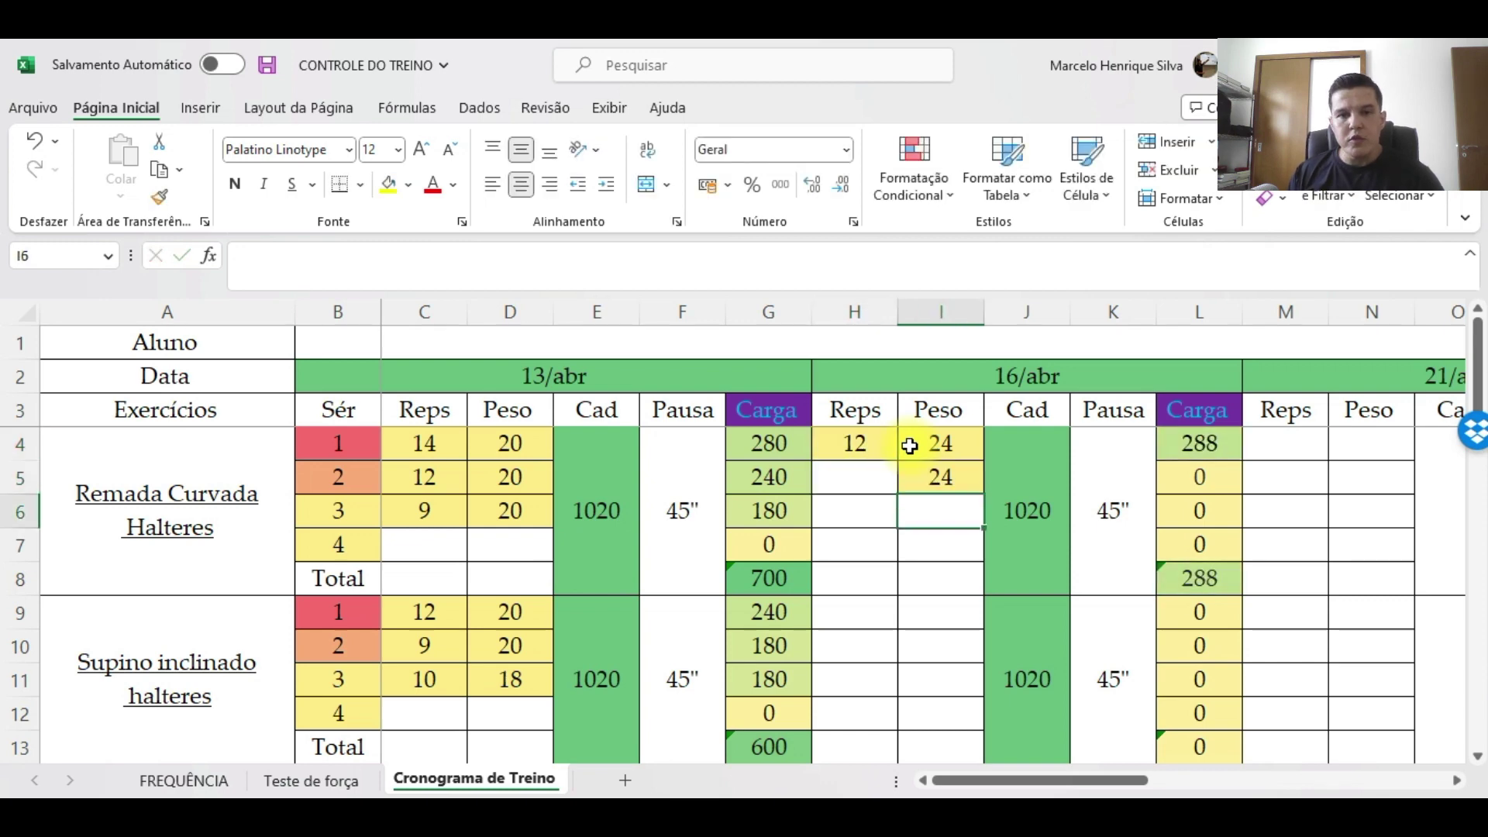
{"action": "type", "text": "9"}
{"action": "key", "text": "Return"}
Record 10 reps at weight 22 for the third set of Remada Curvada Halteres on 16/abr
{"action": "type", "text": "22"}
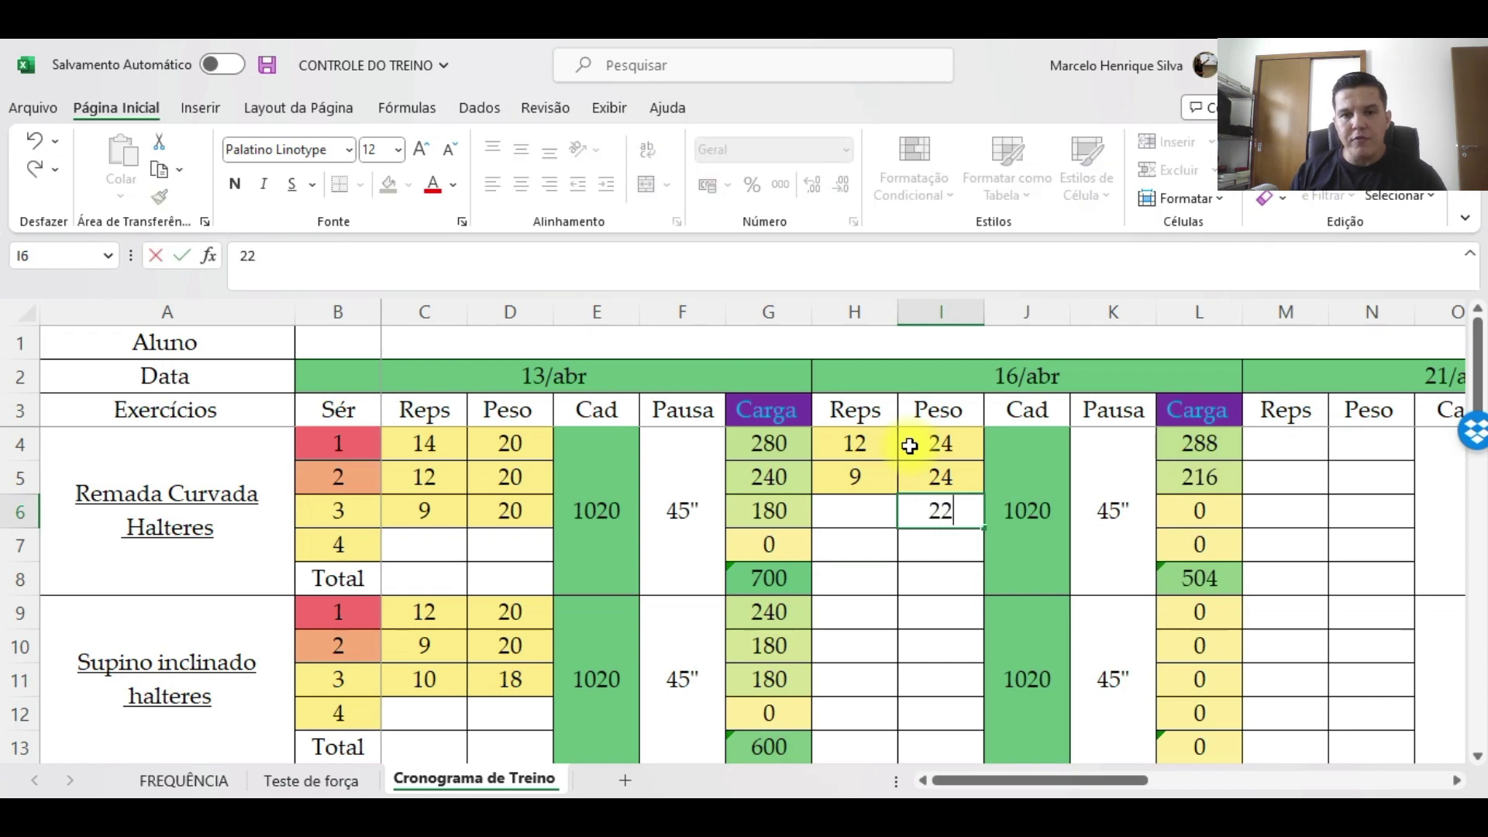
{"action": "key", "text": "Left"}
{"action": "type", "text": "10"}
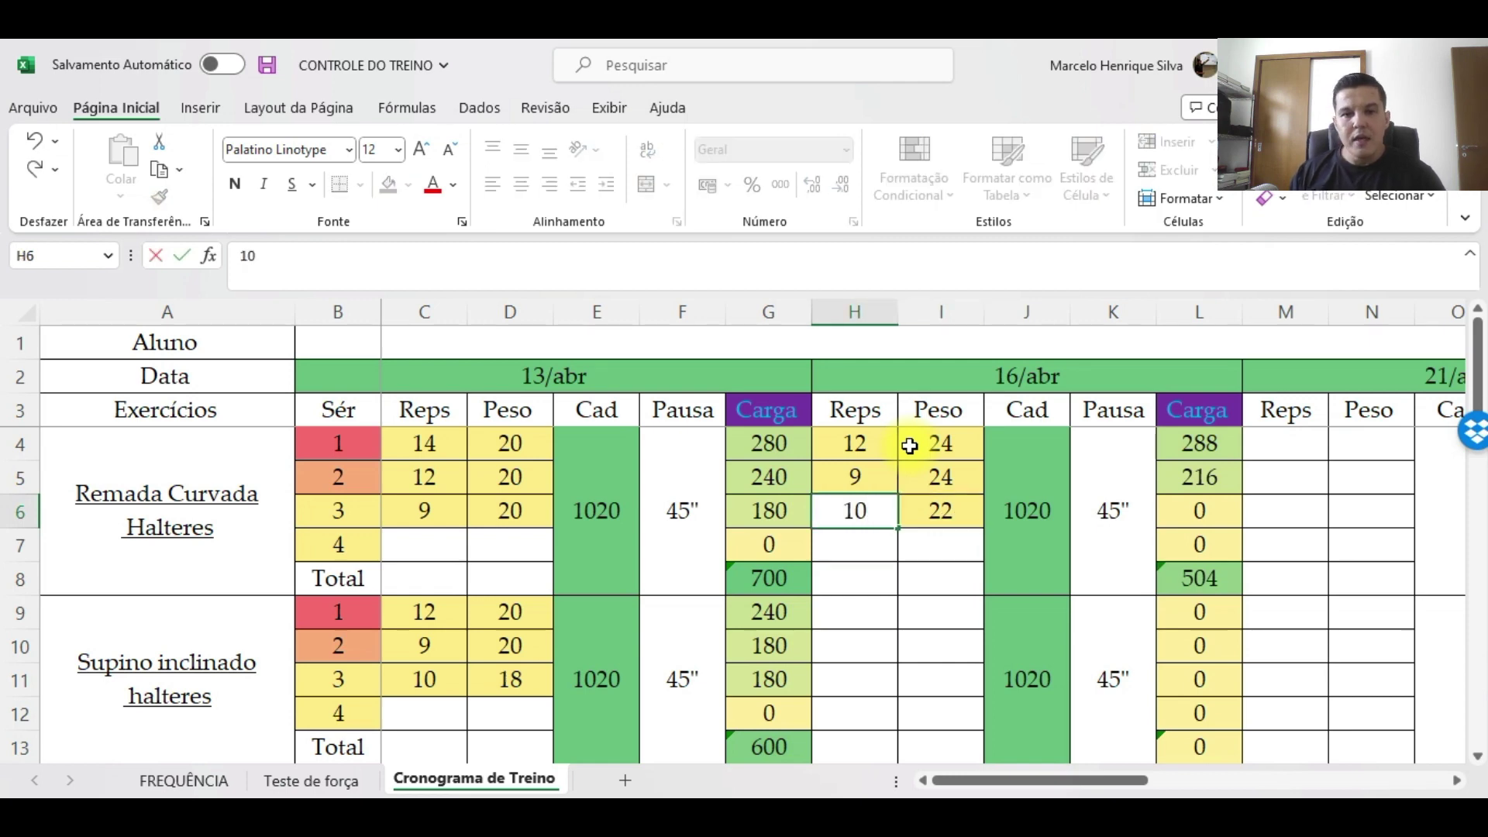
{"action": "key", "text": "Return"}
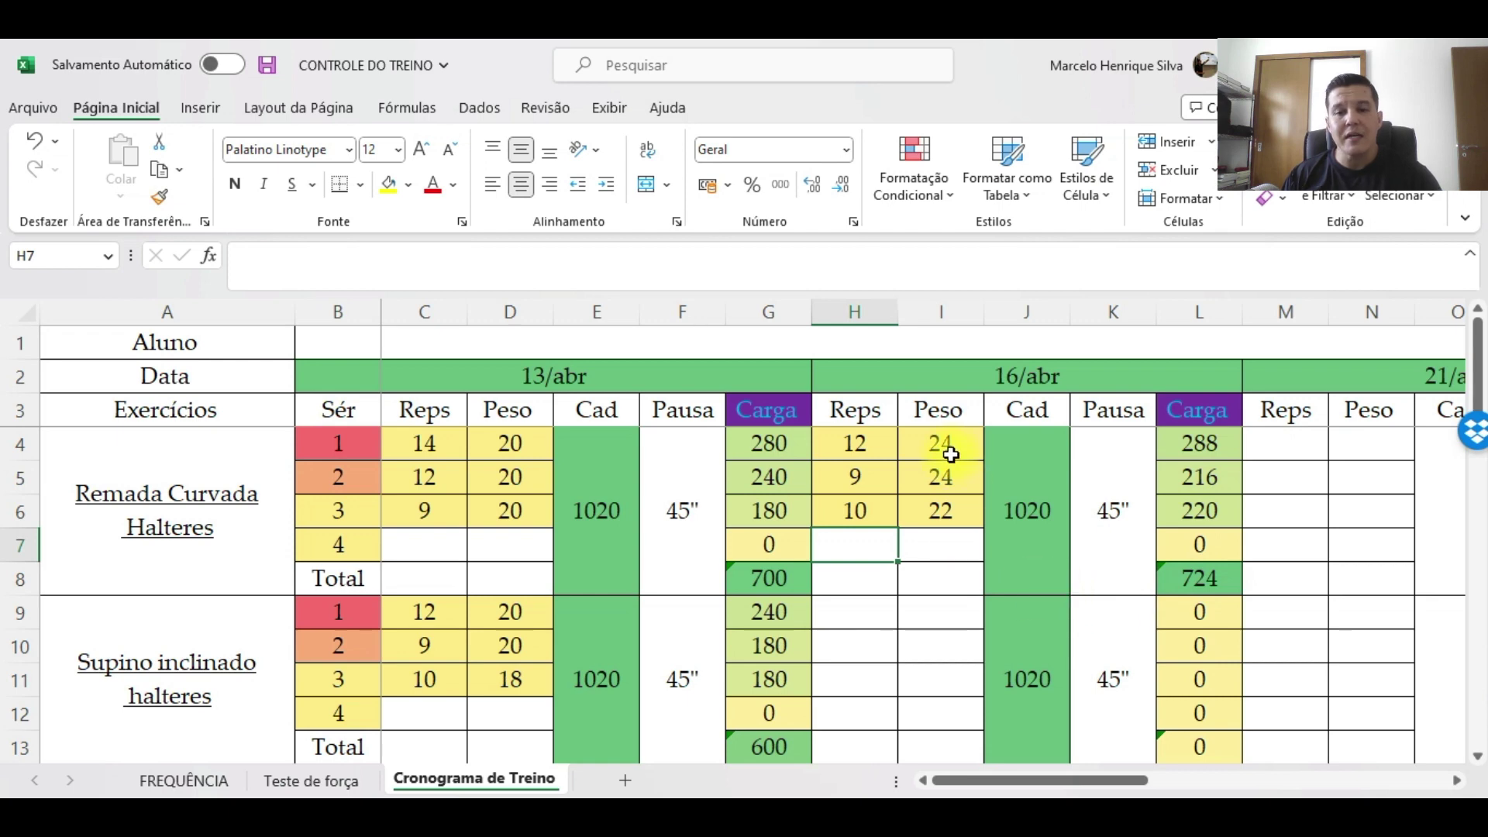
{"action": "scroll", "coordinate": [880, 524], "scroll_direction": "down", "scroll_amount": 2}
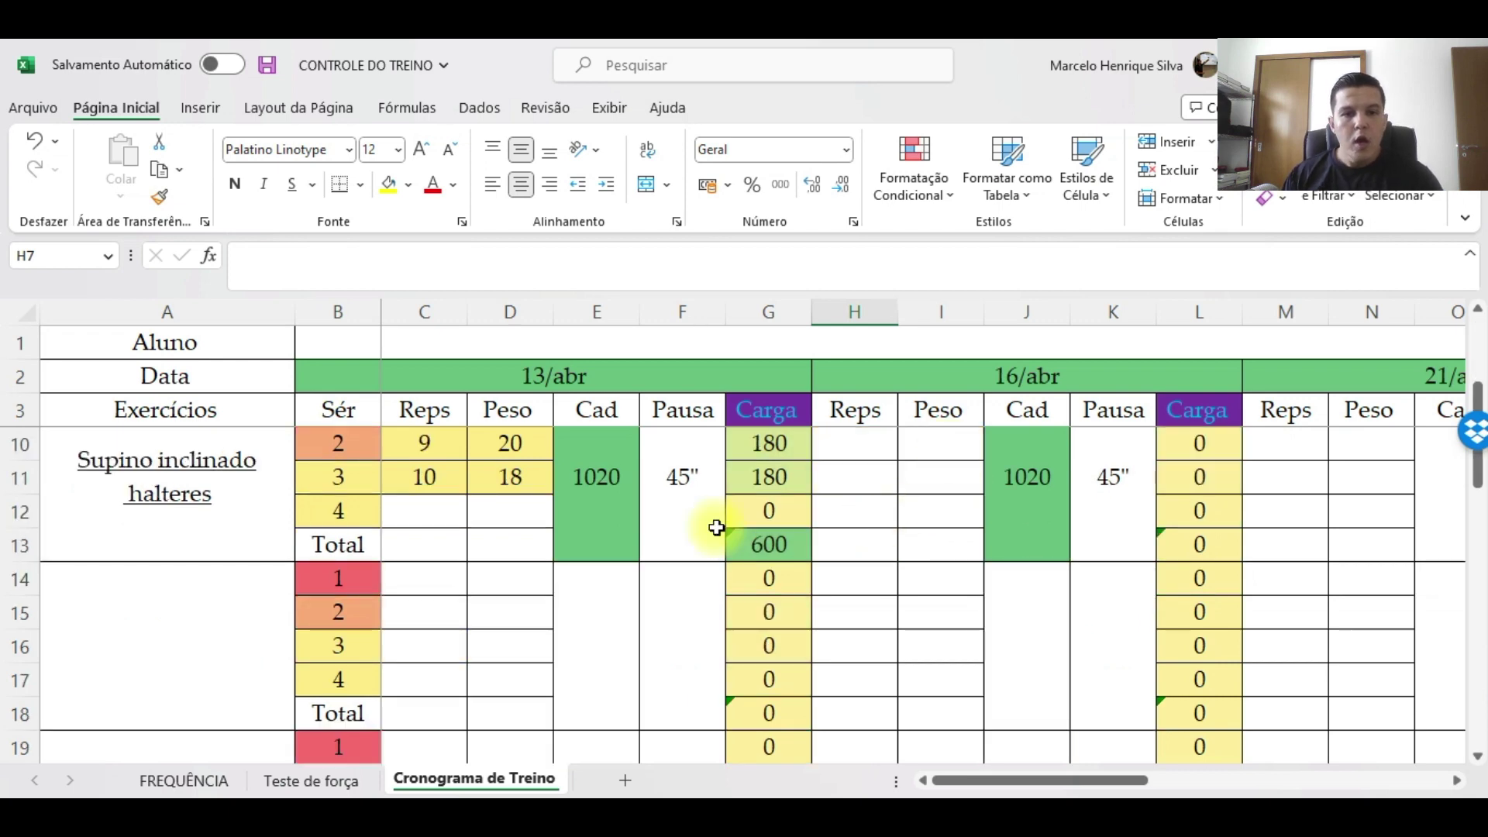
{"action": "scroll", "coordinate": [771, 515], "scroll_direction": "up", "scroll_amount": 1}
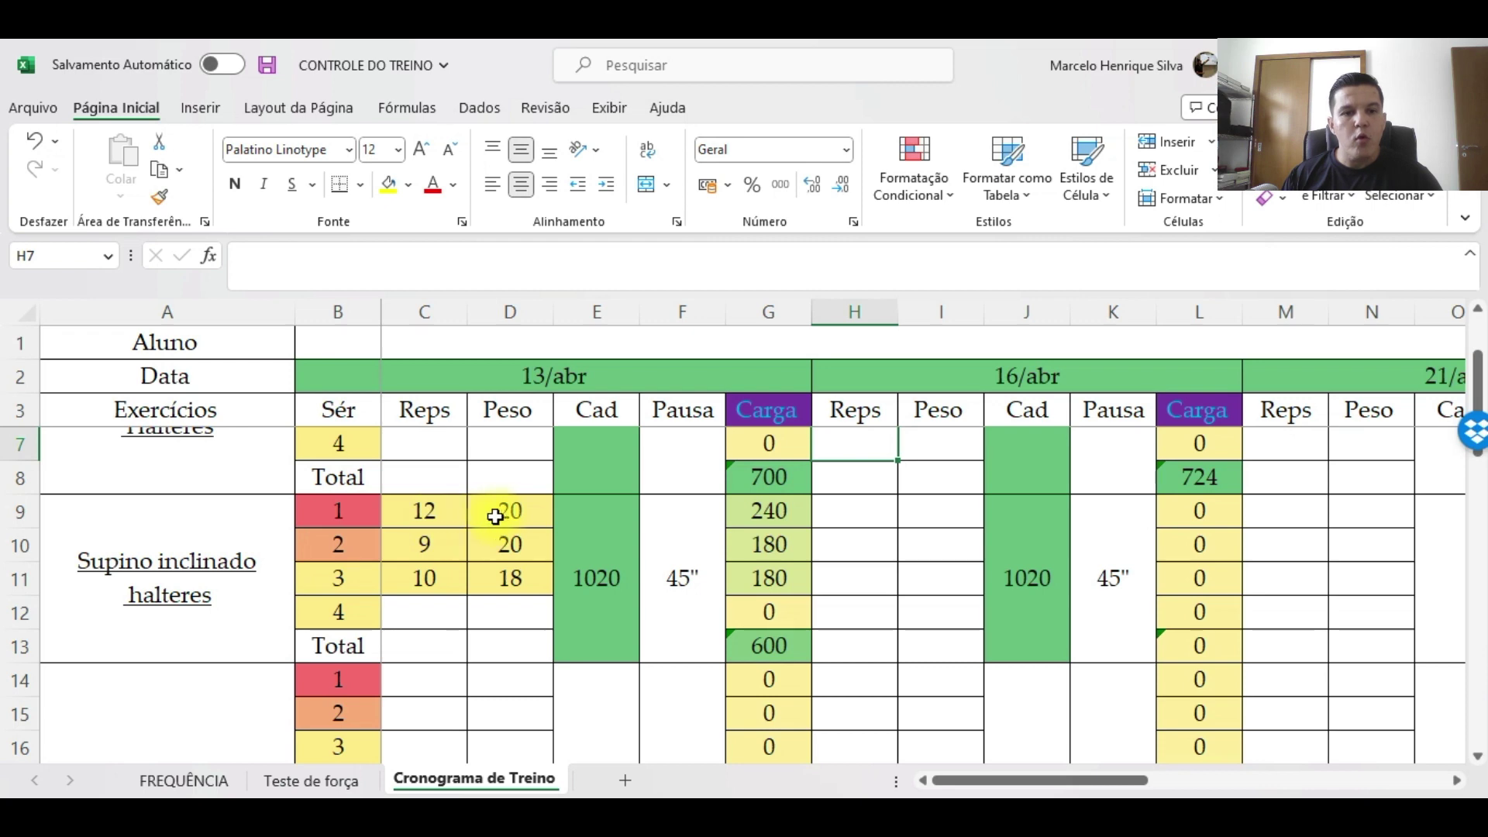
Record 10 reps at weight 22 for the first set of Supino inclinado halteres on 16/abr
{"action": "left_click", "coordinate": [449, 517]}
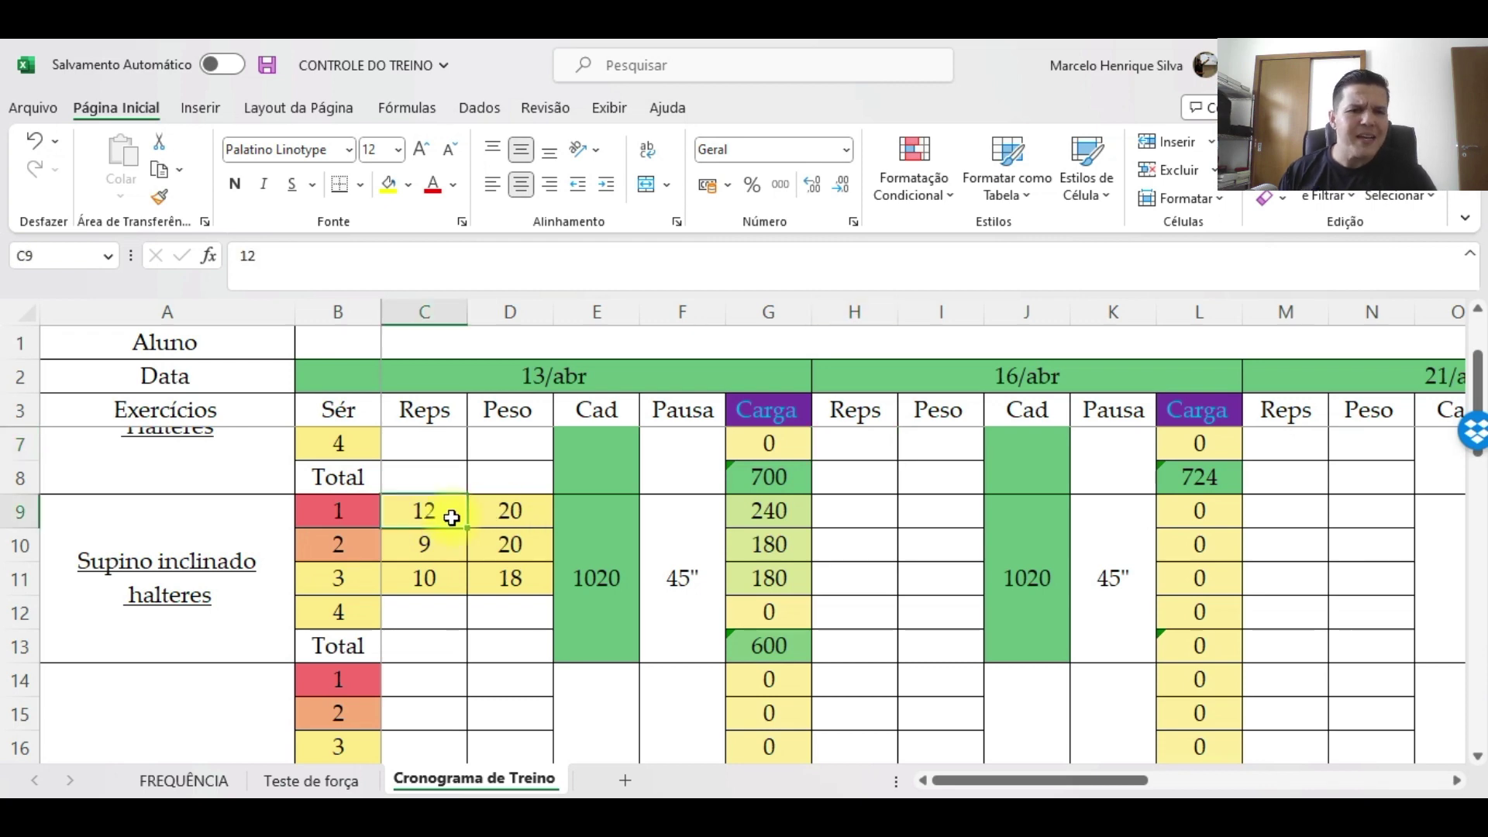
{"action": "left_click", "coordinate": [911, 515]}
{"action": "type", "text": "22"}
{"action": "left_click", "coordinate": [865, 520]}
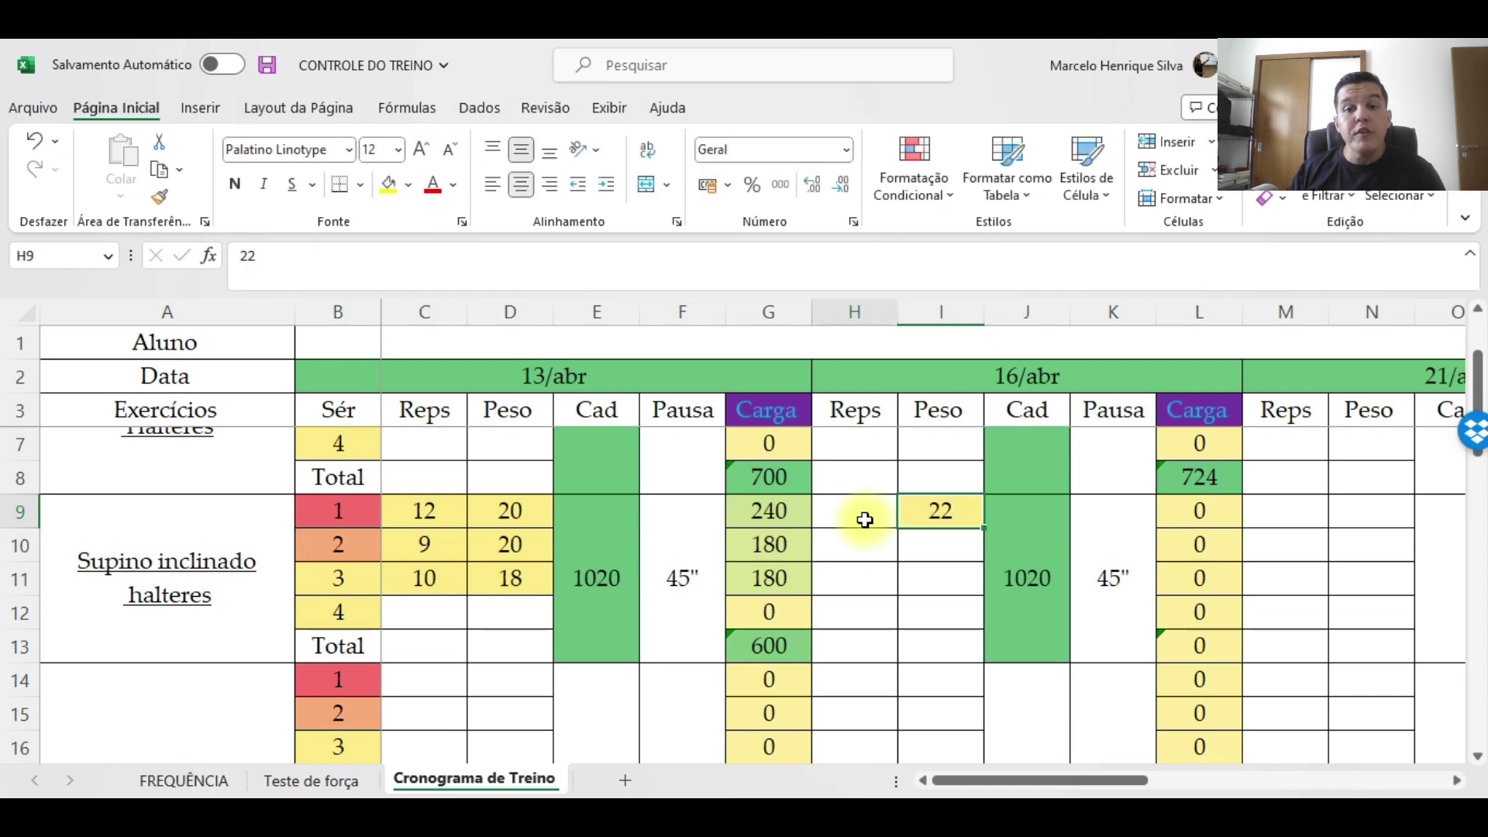
{"action": "type", "text": "10"}
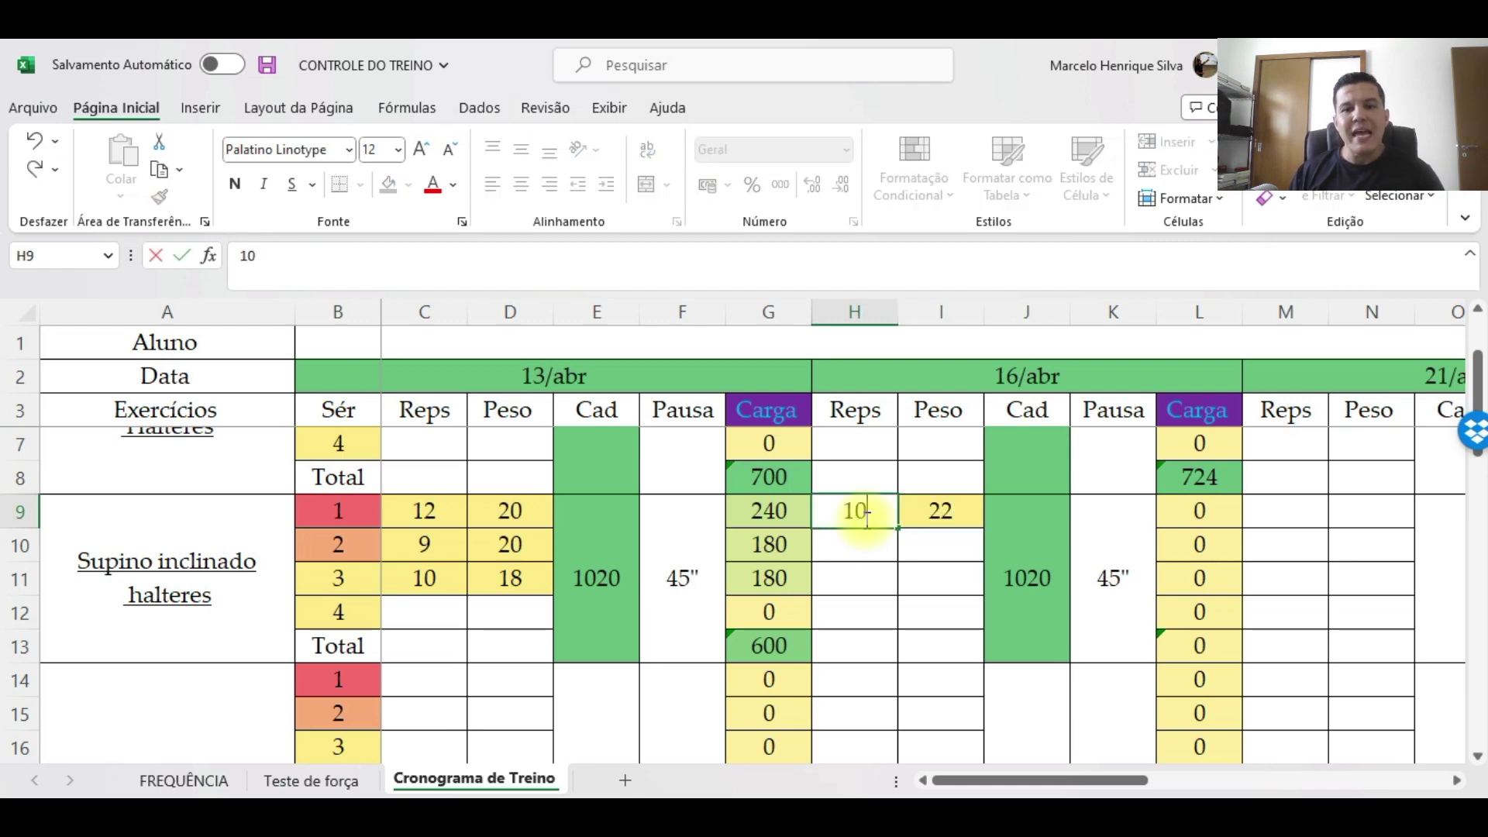
{"action": "key", "text": "Tab"}
Record 10 reps at weight 20 for the second set of Supino inclinado halteres on 16/abr
{"action": "key", "text": "Down"}
{"action": "type", "text": "20"}
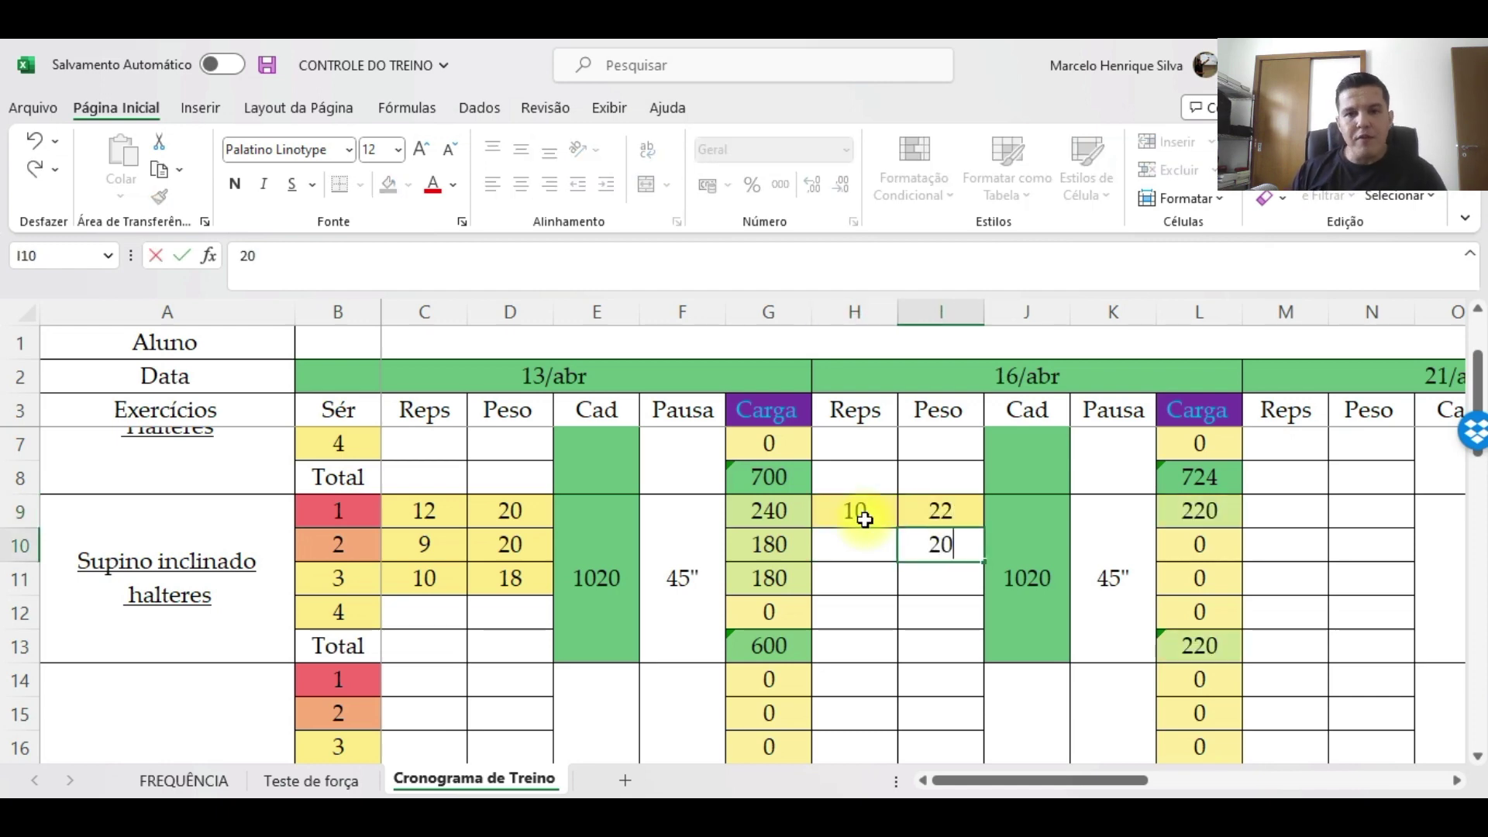
{"action": "key", "text": "Left"}
{"action": "type", "text": "20"}
{"action": "key", "text": "BackSpace"}
{"action": "key", "text": "BackSpace"}
{"action": "type", "text": "10"}
{"action": "key", "text": "Return"}
Record 10 reps at weight 18 for the third set of Supino inclinado halteres on 16/abr
{"action": "key", "text": "Right"}
{"action": "type", "text": "18"}
{"action": "key", "text": "Left"}
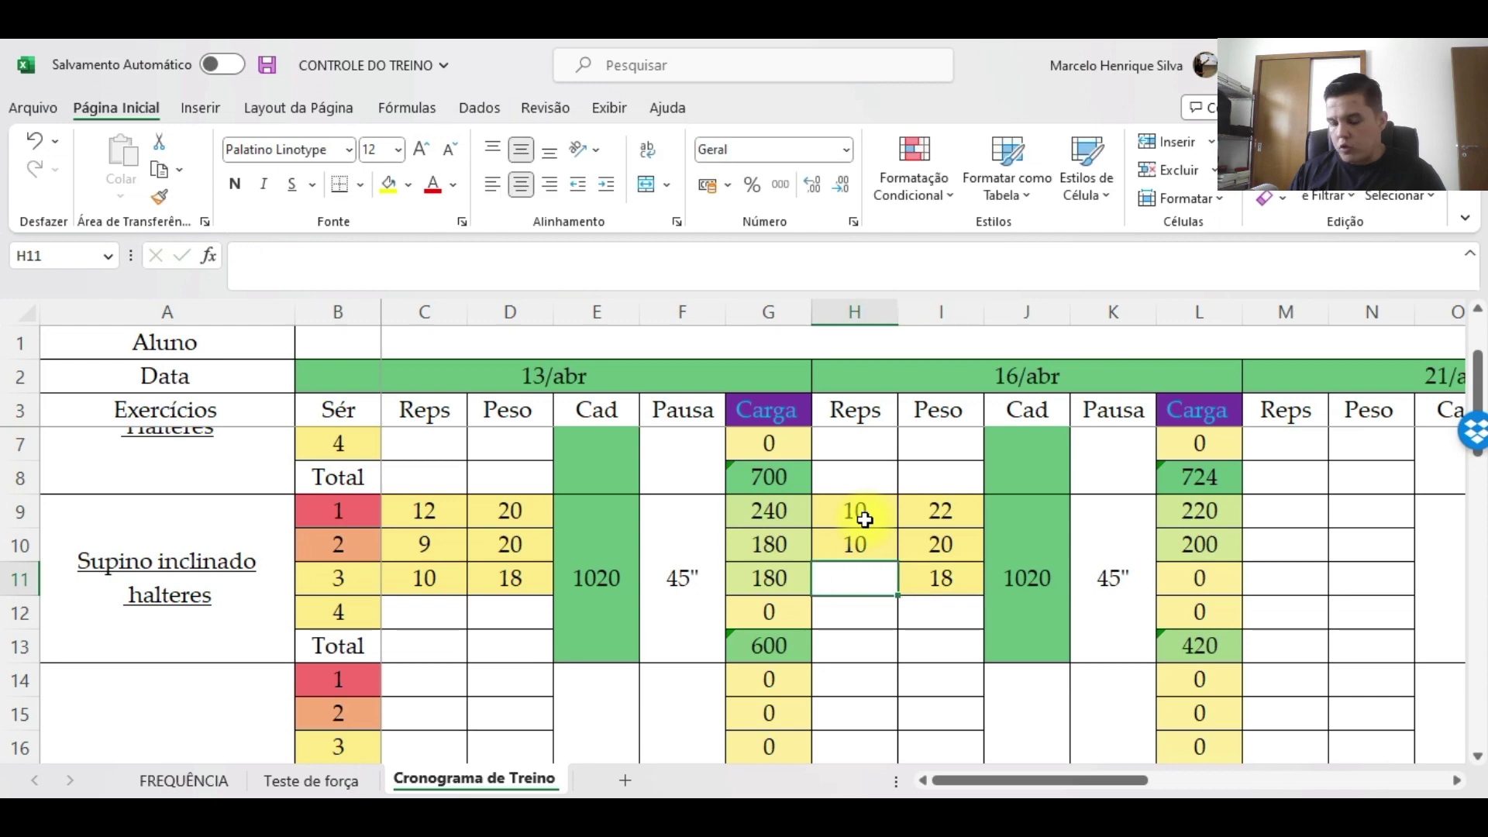
{"action": "type", "text": "10"}
{"action": "key", "text": "Return"}
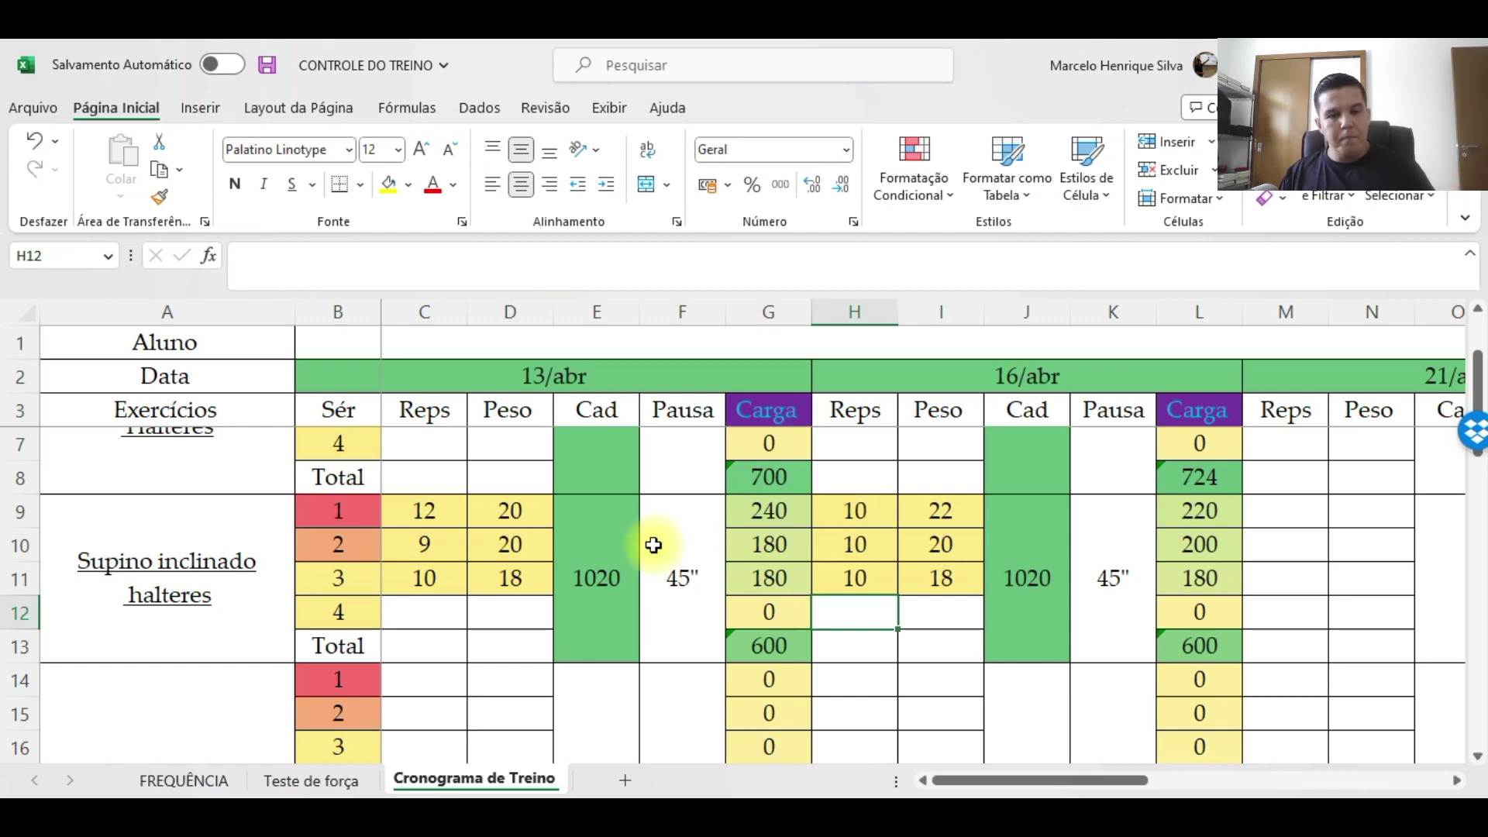
Switch to Chrome and open the "Organização e periodização do treinamento de força" course page through the Instagram profile's bio link
{"action": "key", "text": "alt+Tab"}
{"action": "key", "text": "alt+Tab"}
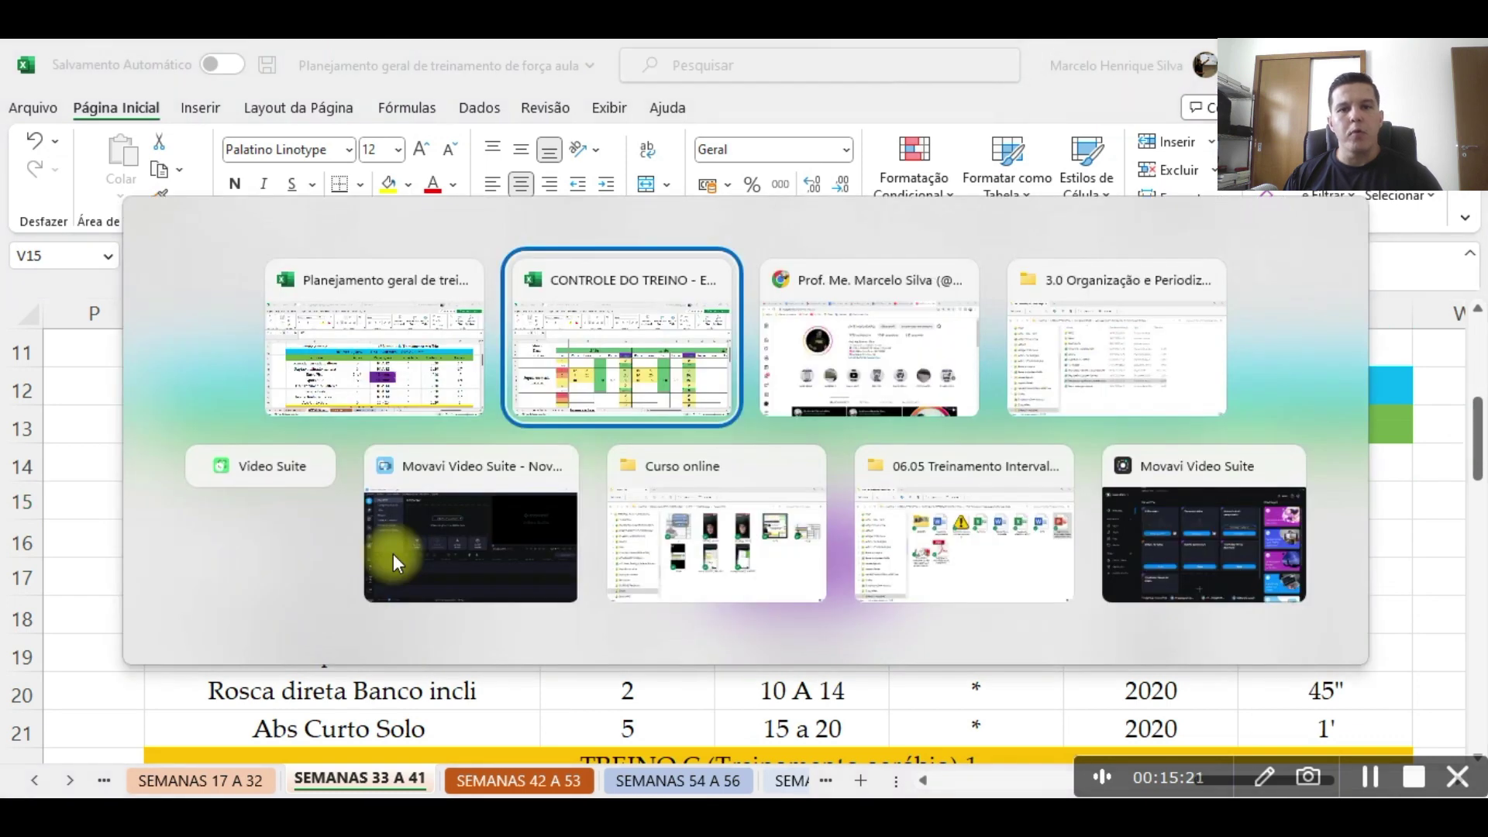
{"action": "key", "text": "alt+Tab"}
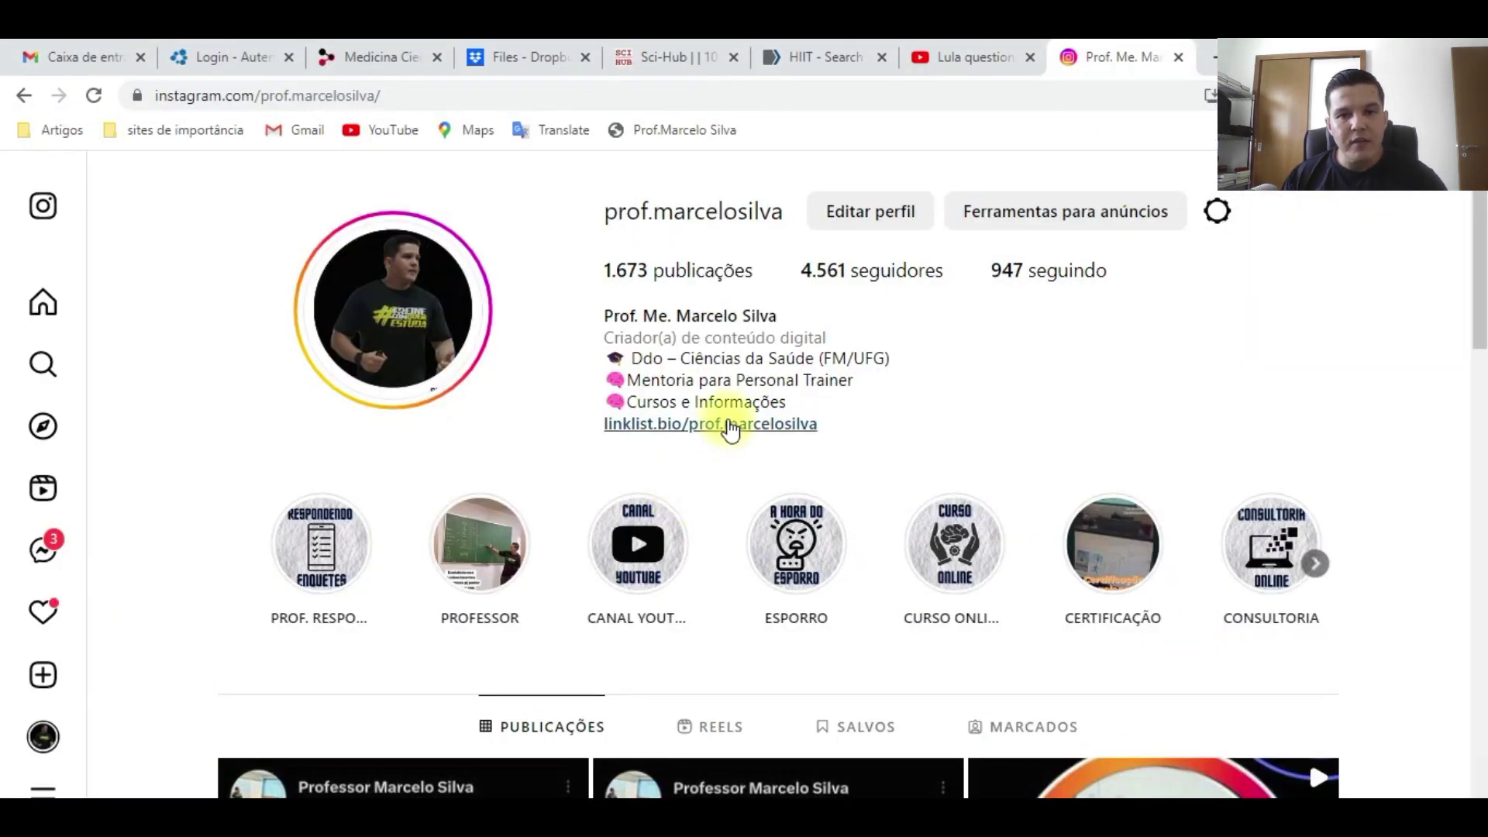
{"action": "left_click", "coordinate": [729, 426]}
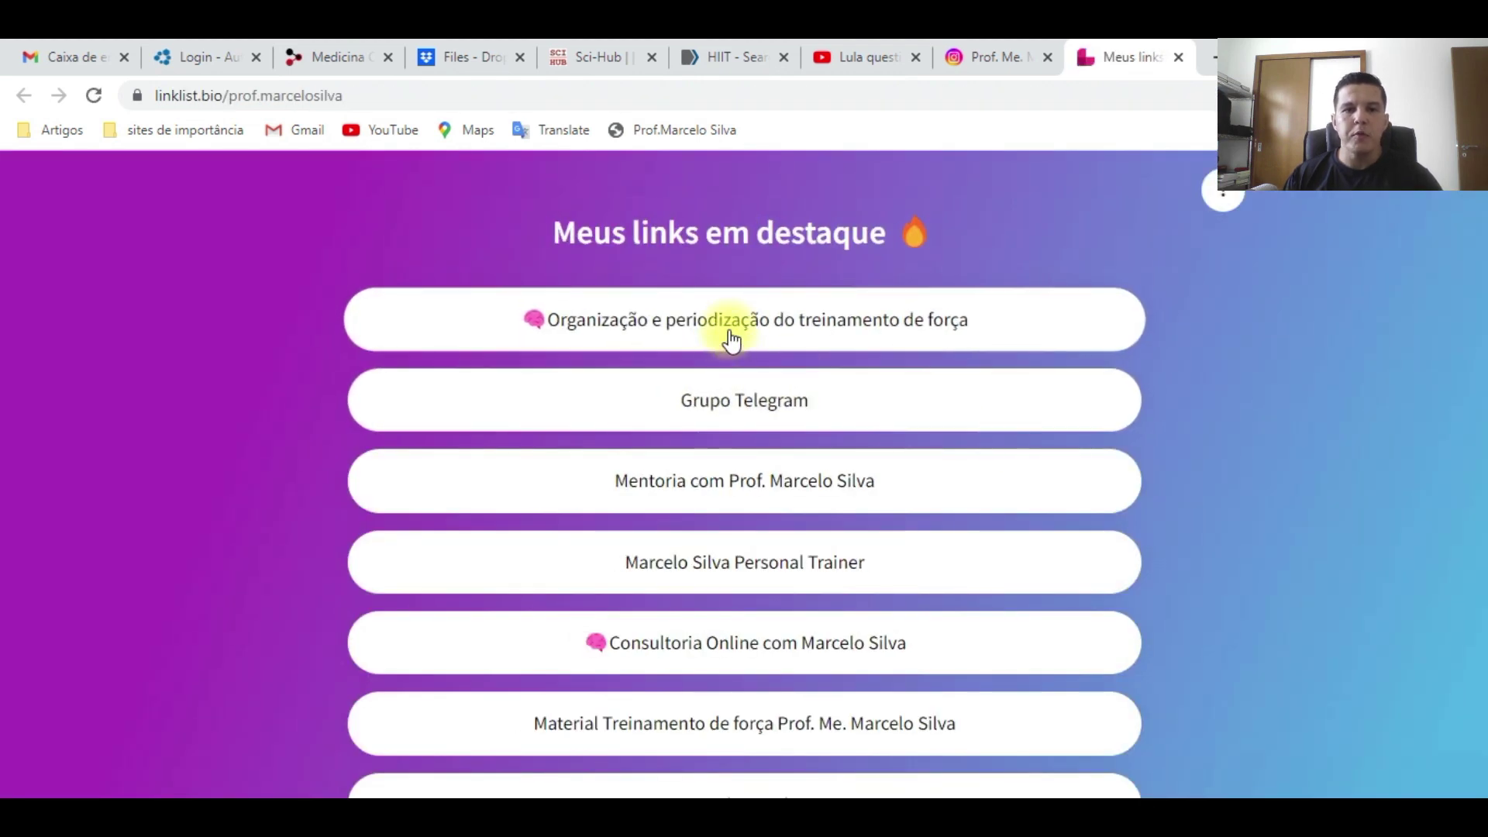
{"action": "left_click", "coordinate": [732, 331]}
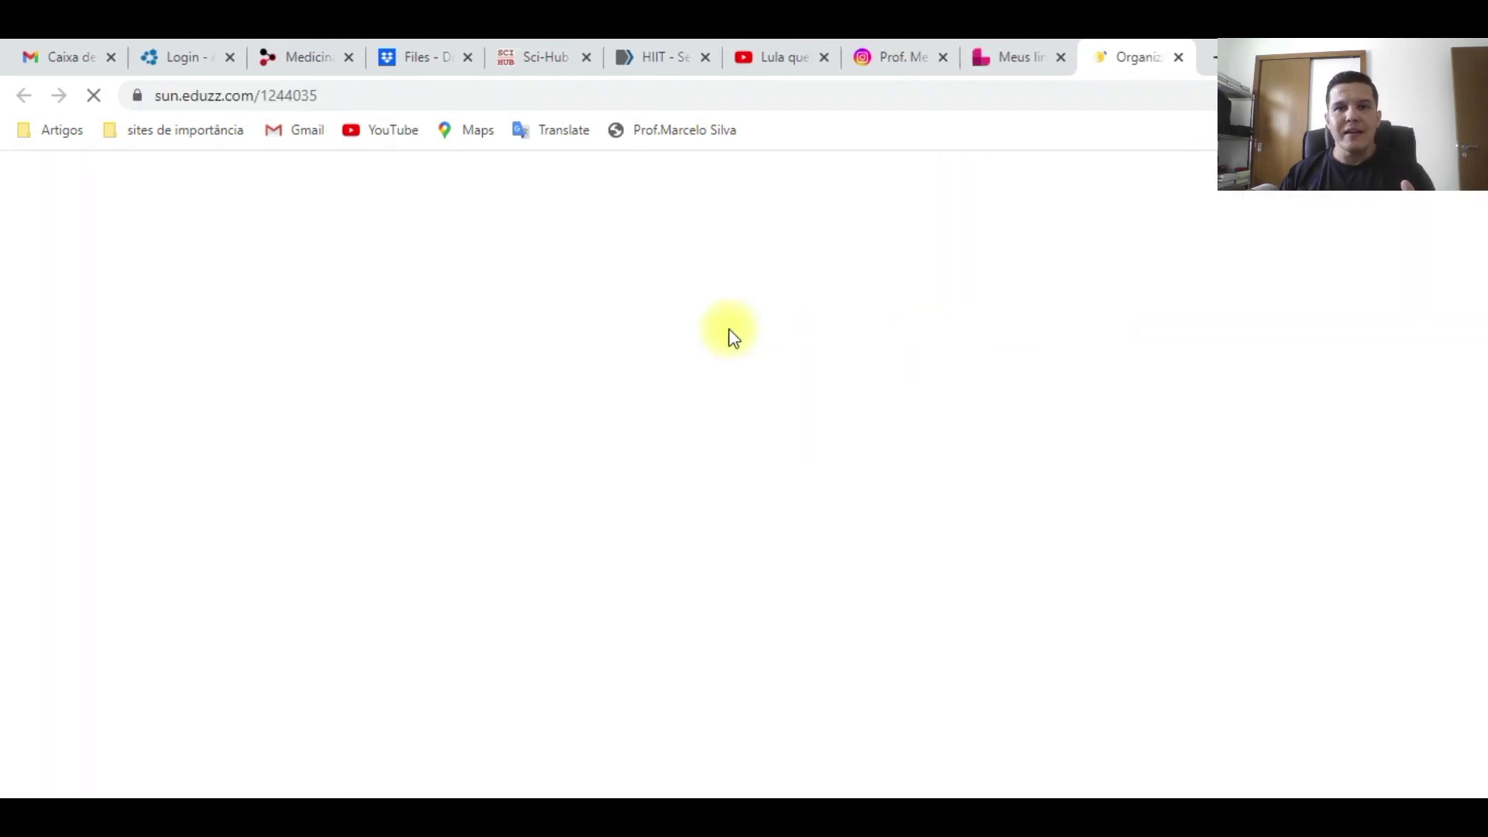